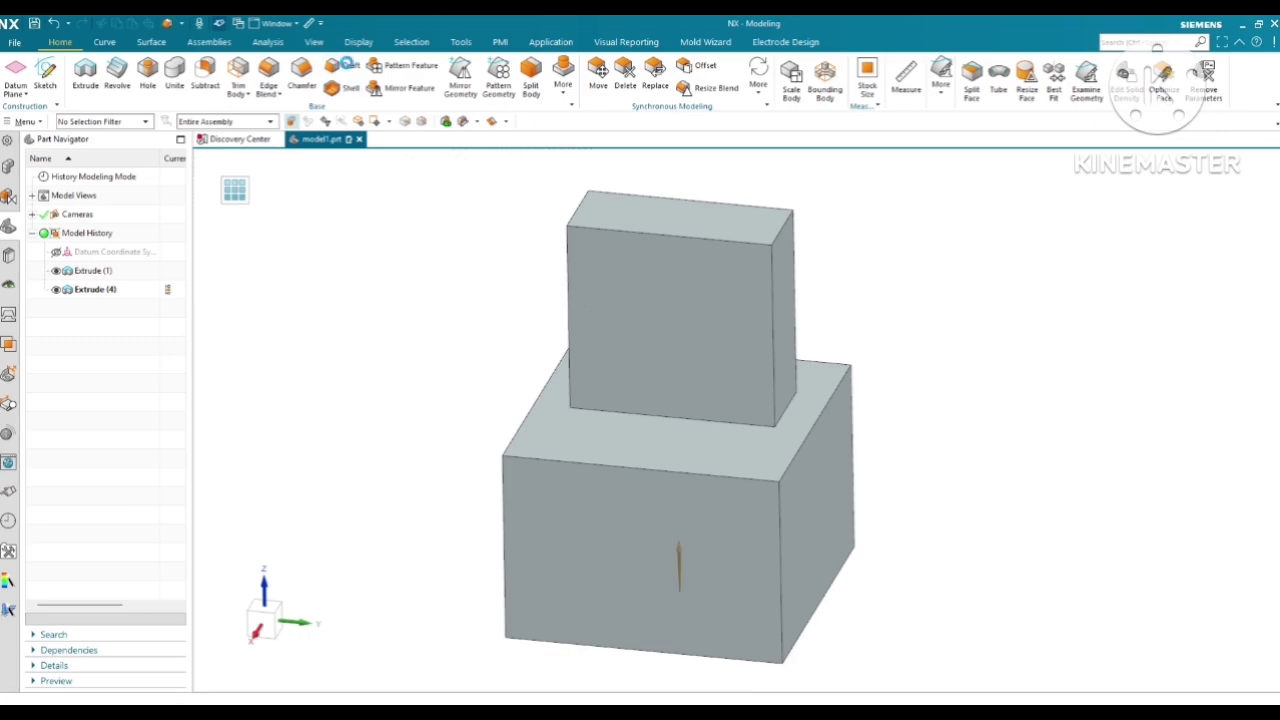
Start the Draft command and look through its Face, Edge, Tangent to Face and Parting Edge types
click(346, 64)
click(384, 51)
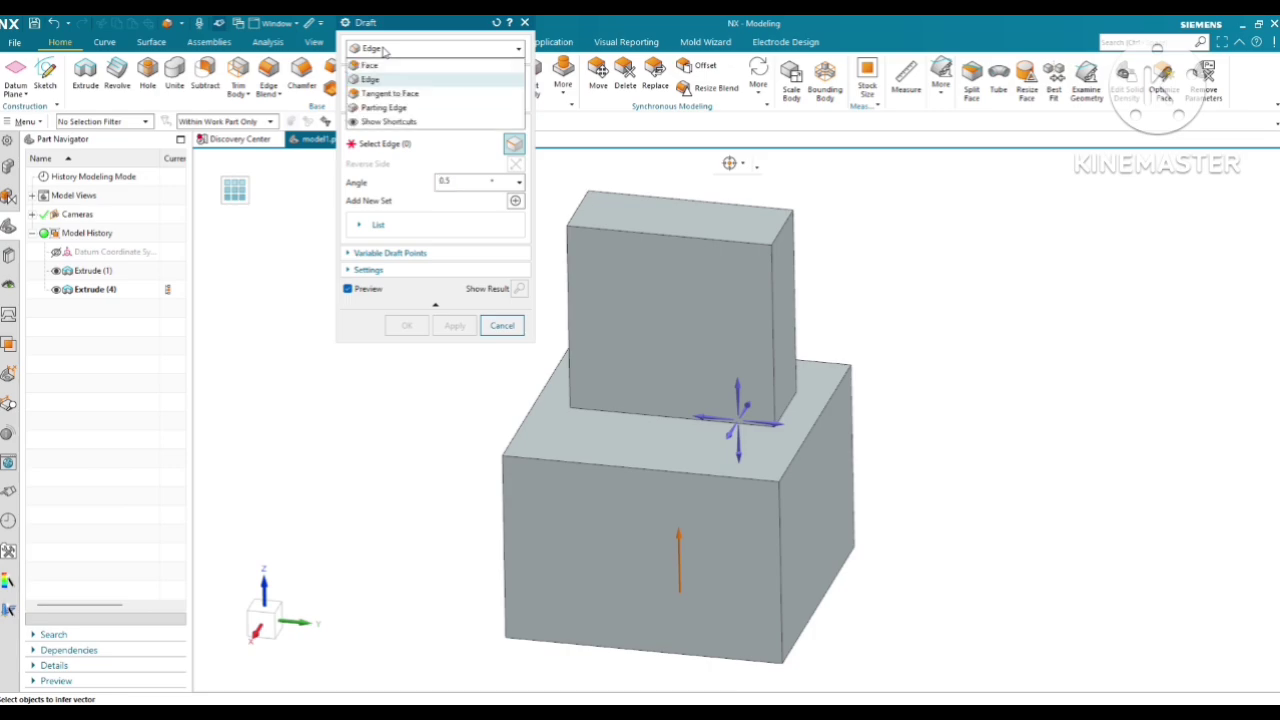
click(370, 65)
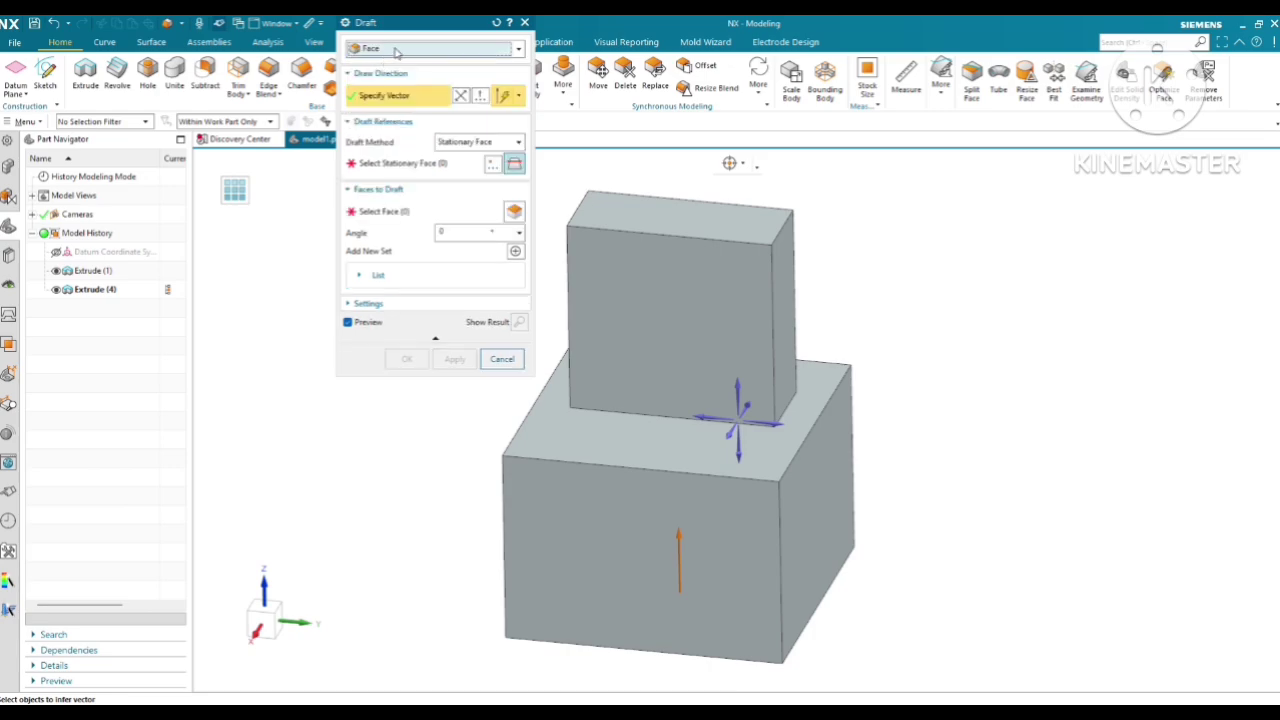
click(396, 52)
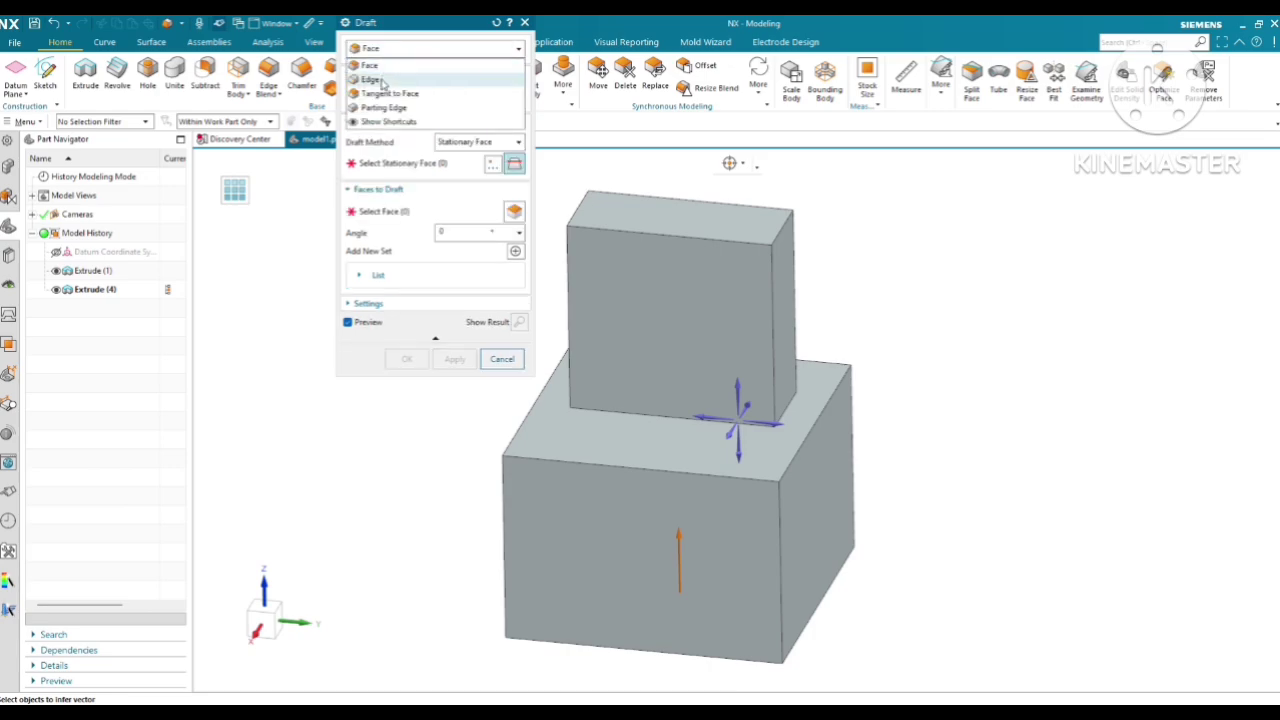
click(371, 79)
click(389, 52)
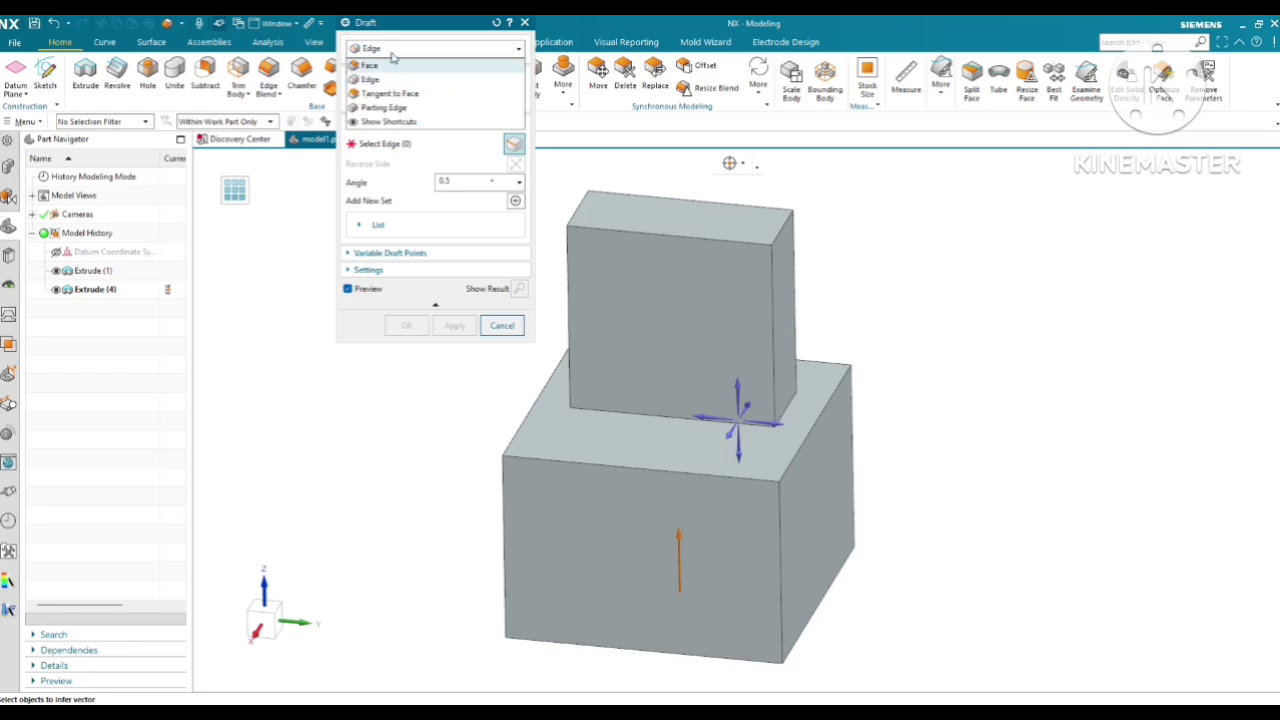
click(390, 93)
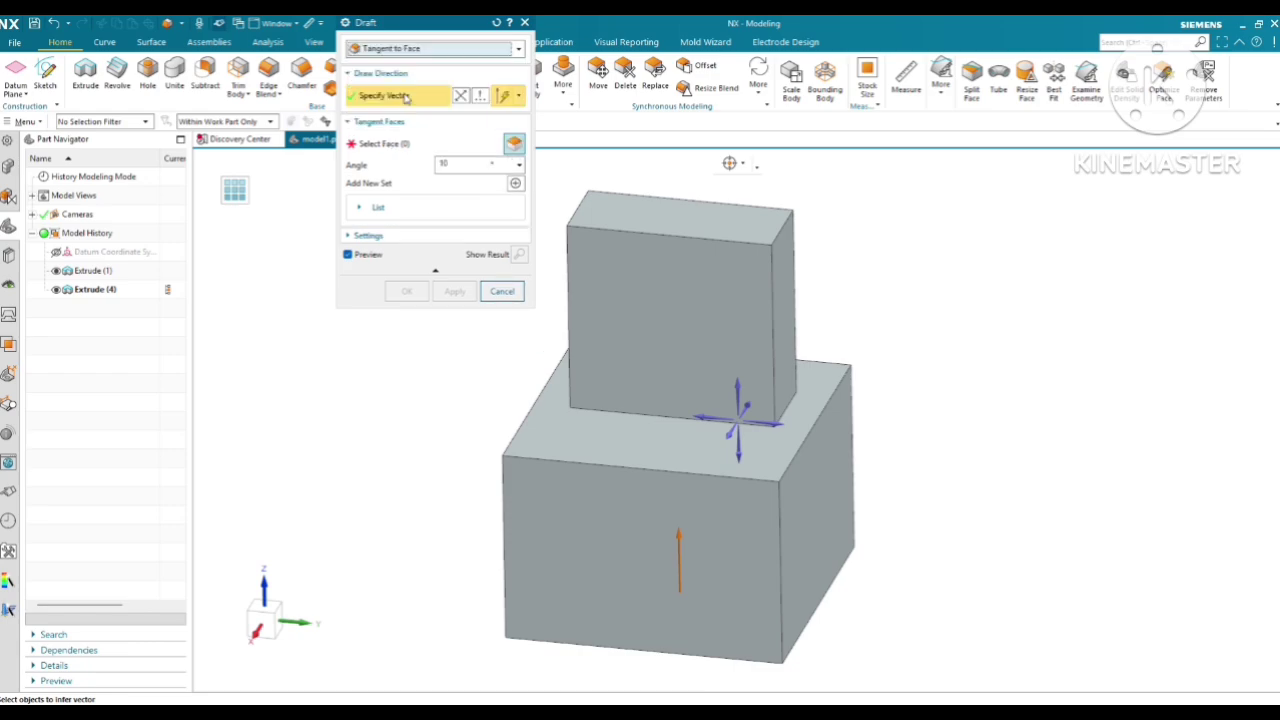
click(405, 52)
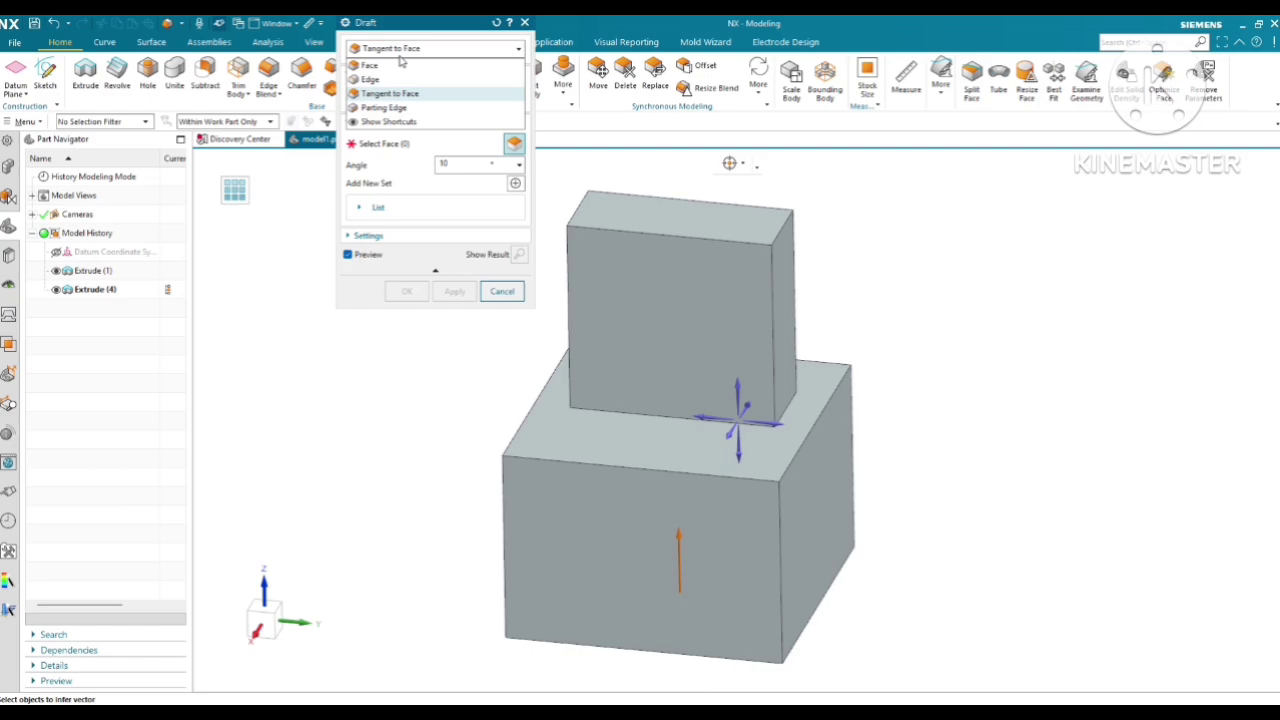
click(385, 107)
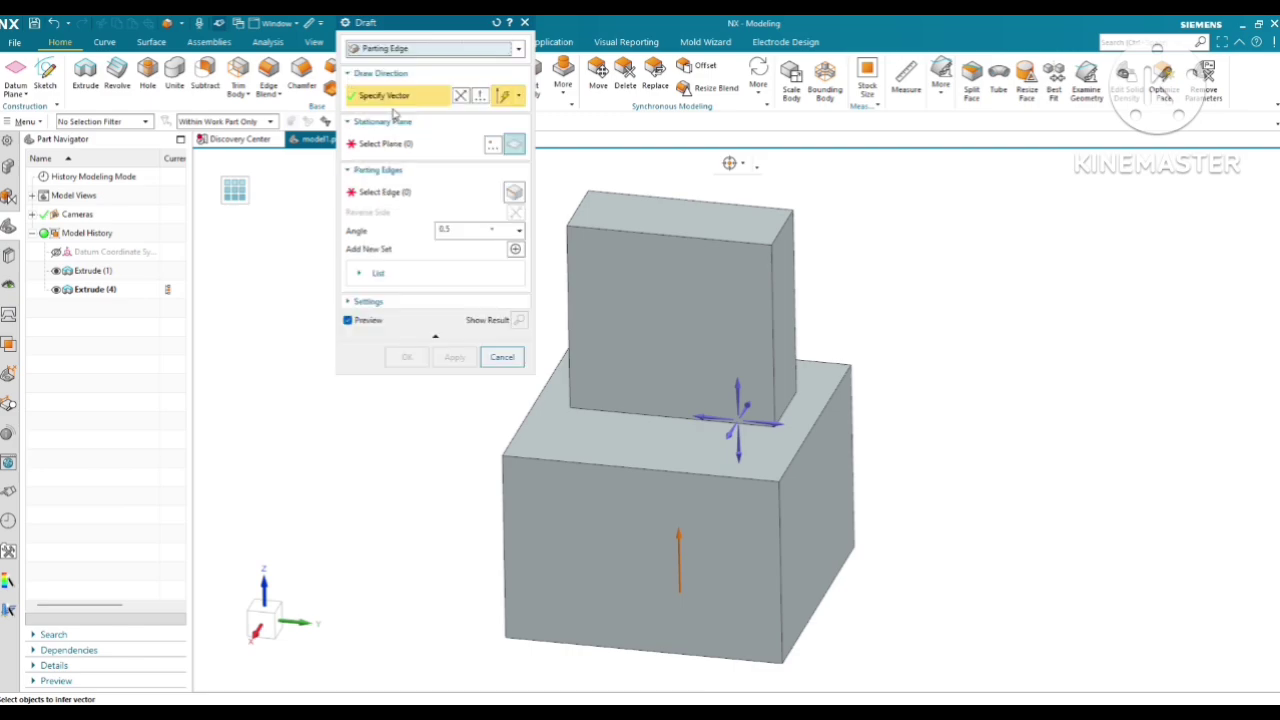
click(430, 51)
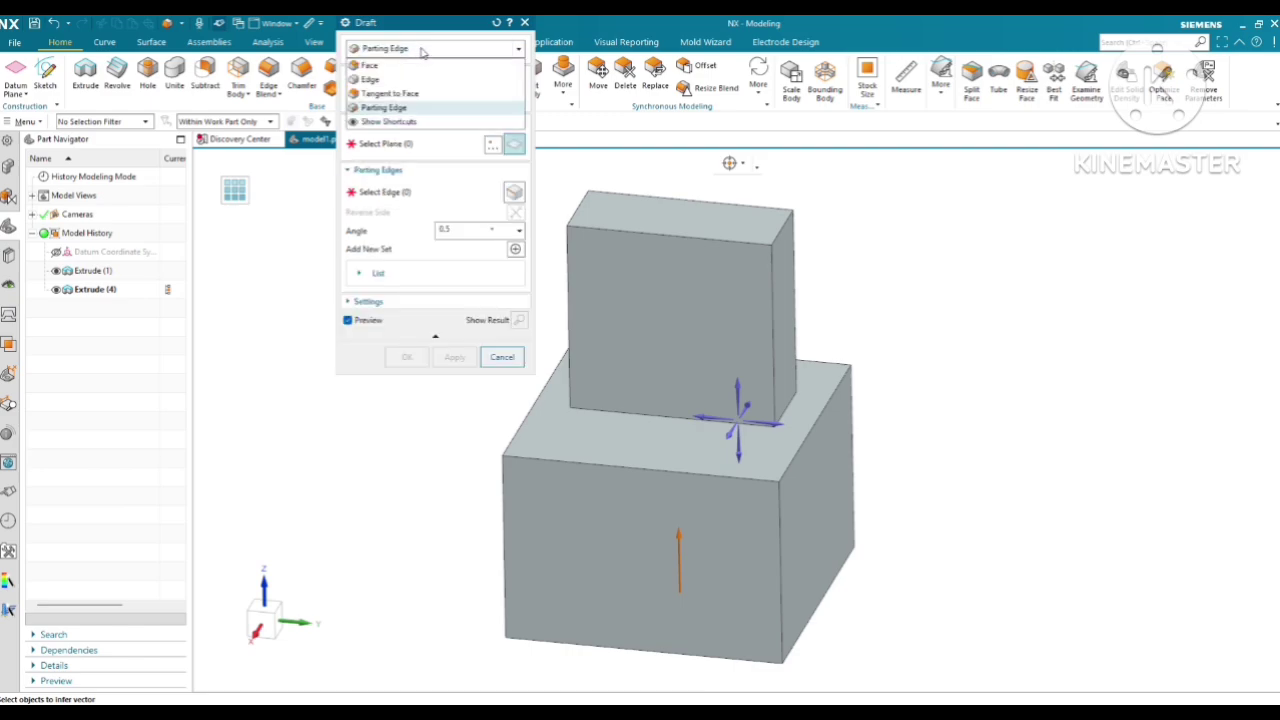
Set up a Face draft with an upward Z draw direction and the base block's top face as the stationary face
click(370, 65)
scroll(869, 243, down, 2)
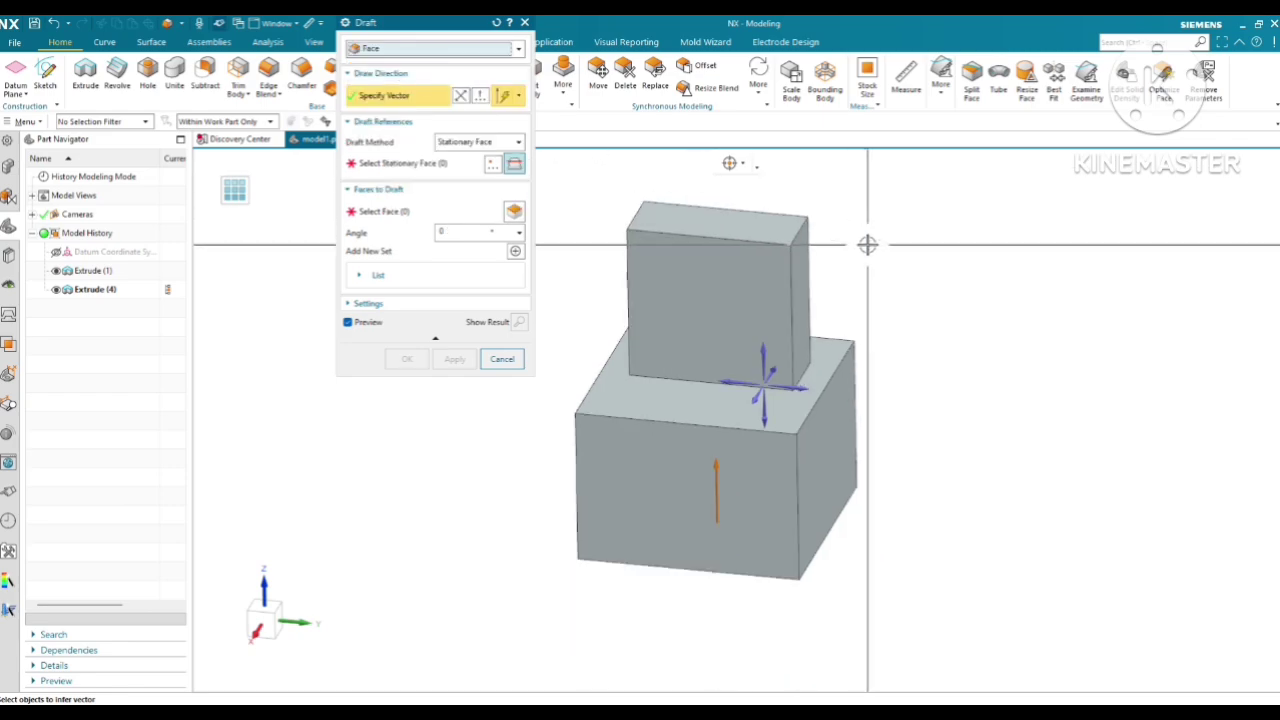
scroll(676, 247, up, 1)
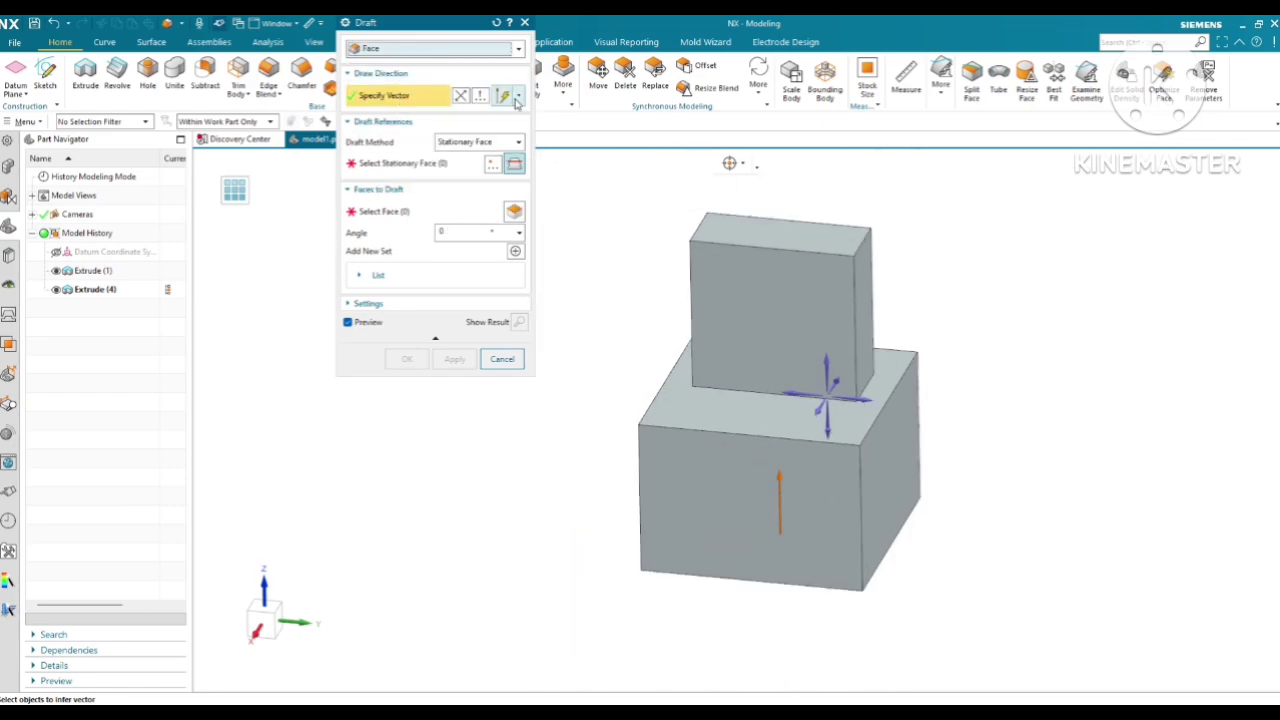
click(827, 370)
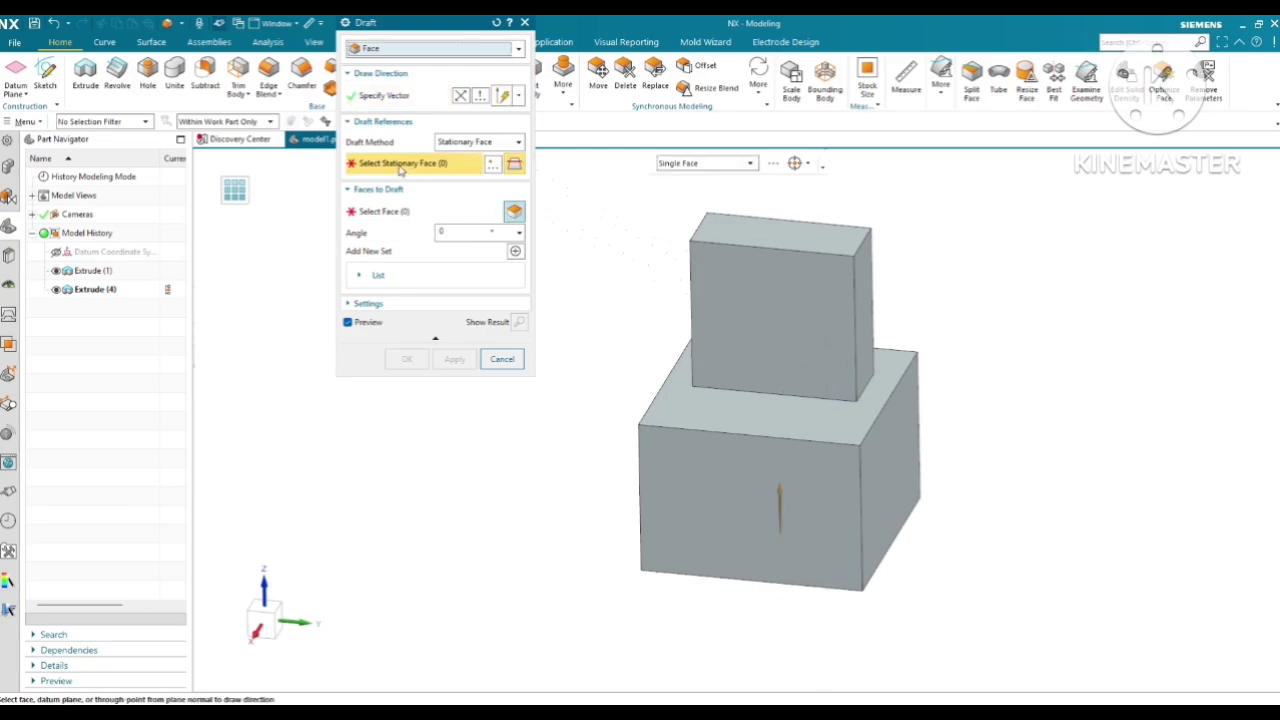
click(807, 422)
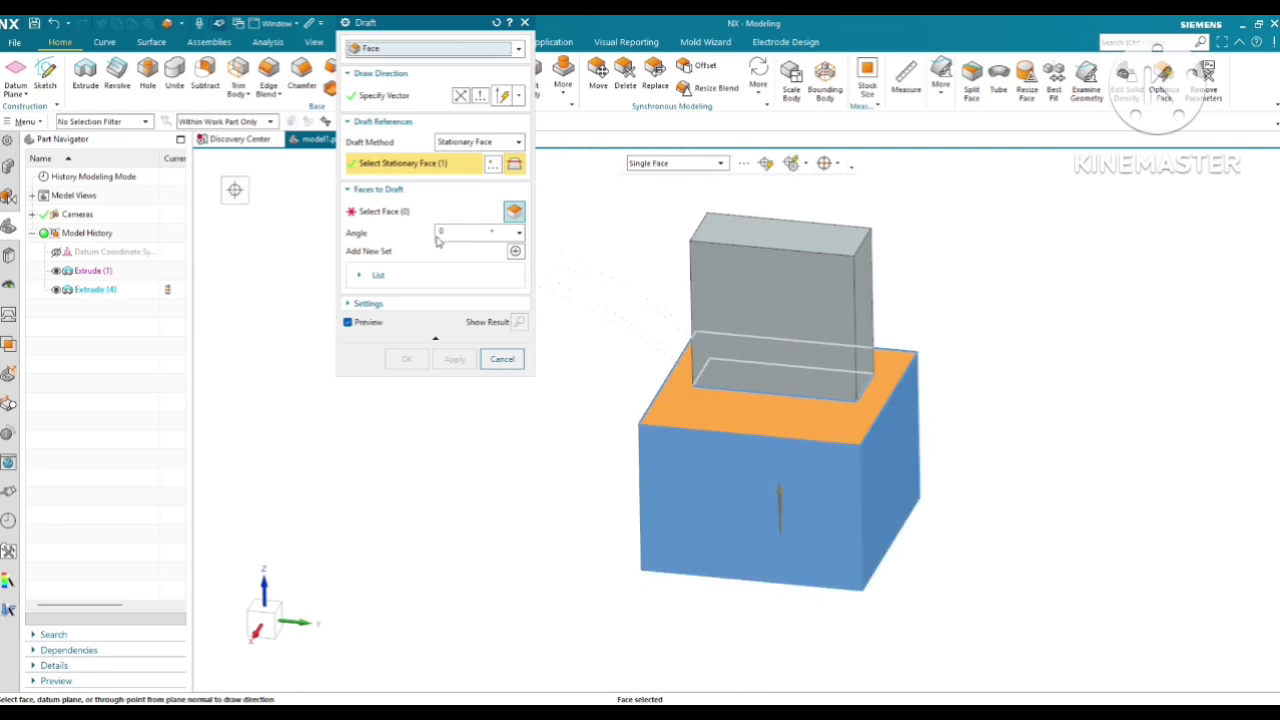
Apply a 5° draft to the four side faces of the upper block
mouse_move(760, 330)
middle_down()
mouse_move(795, 340)
mouse_move(780, 330)
middle_up()
click(815, 318)
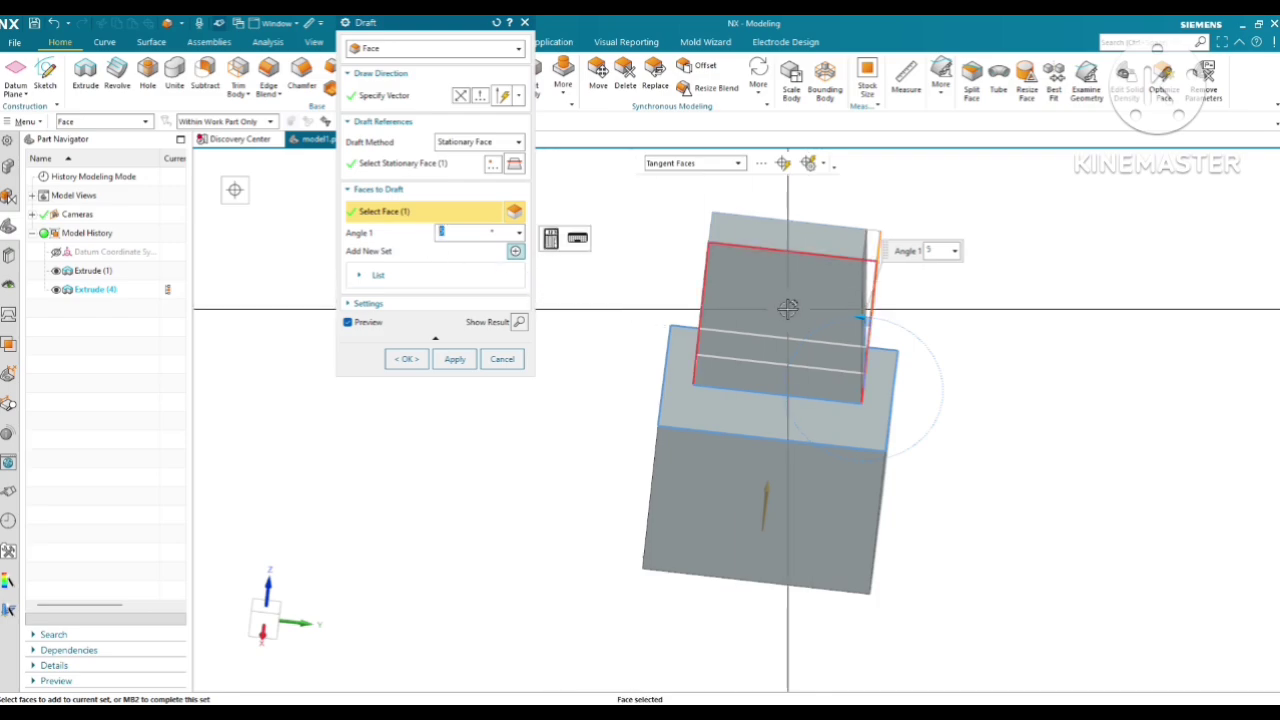
middle_drag(786, 294, 742, 300)
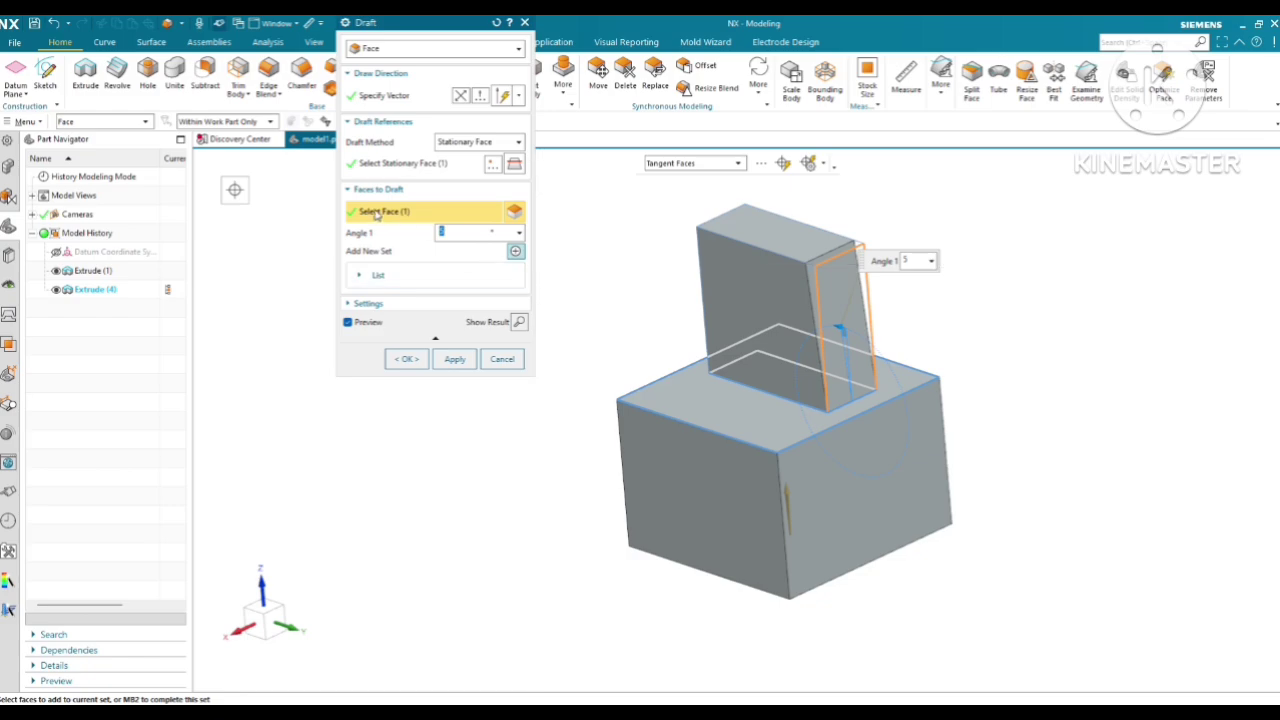
click(724, 303)
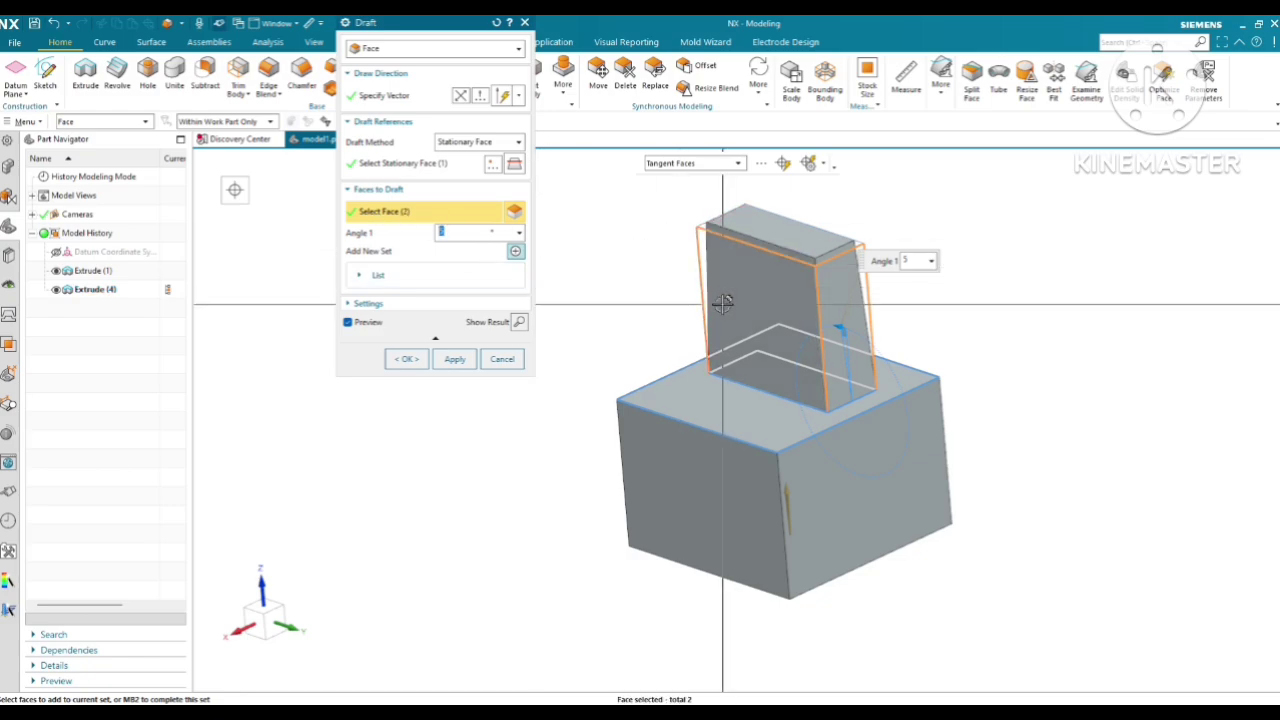
middle_drag(723, 303, 746, 357)
click(820, 322)
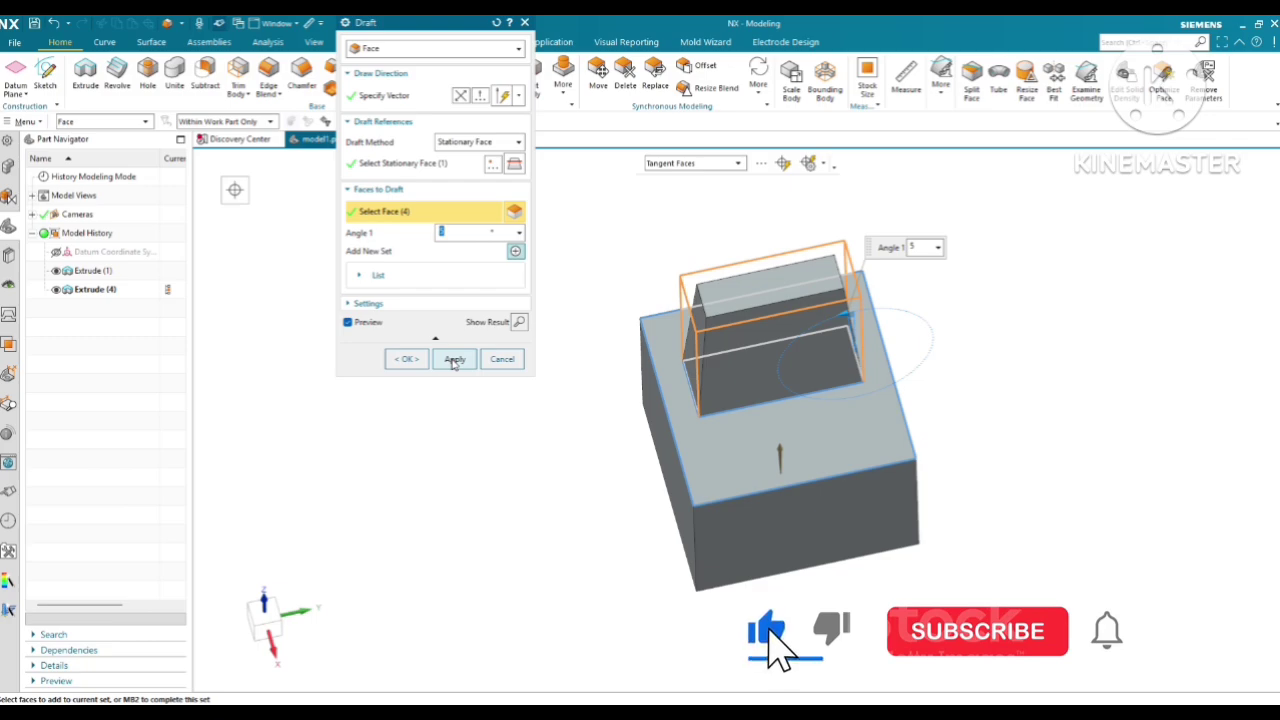
click(453, 363)
Close the Draft dialog and undo the face draft on the upper block
middle_drag(771, 437, 503, 194)
key(Escape)
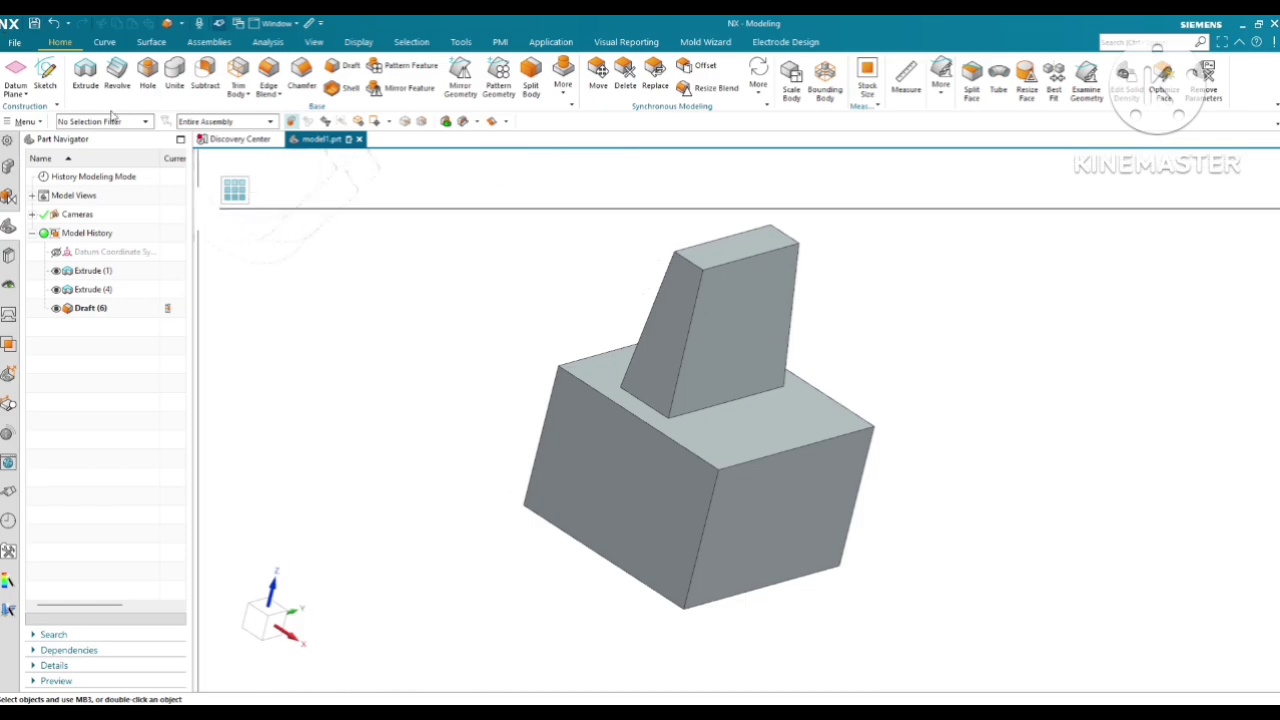
middle_drag(549, 283, 598, 228)
click(57, 25)
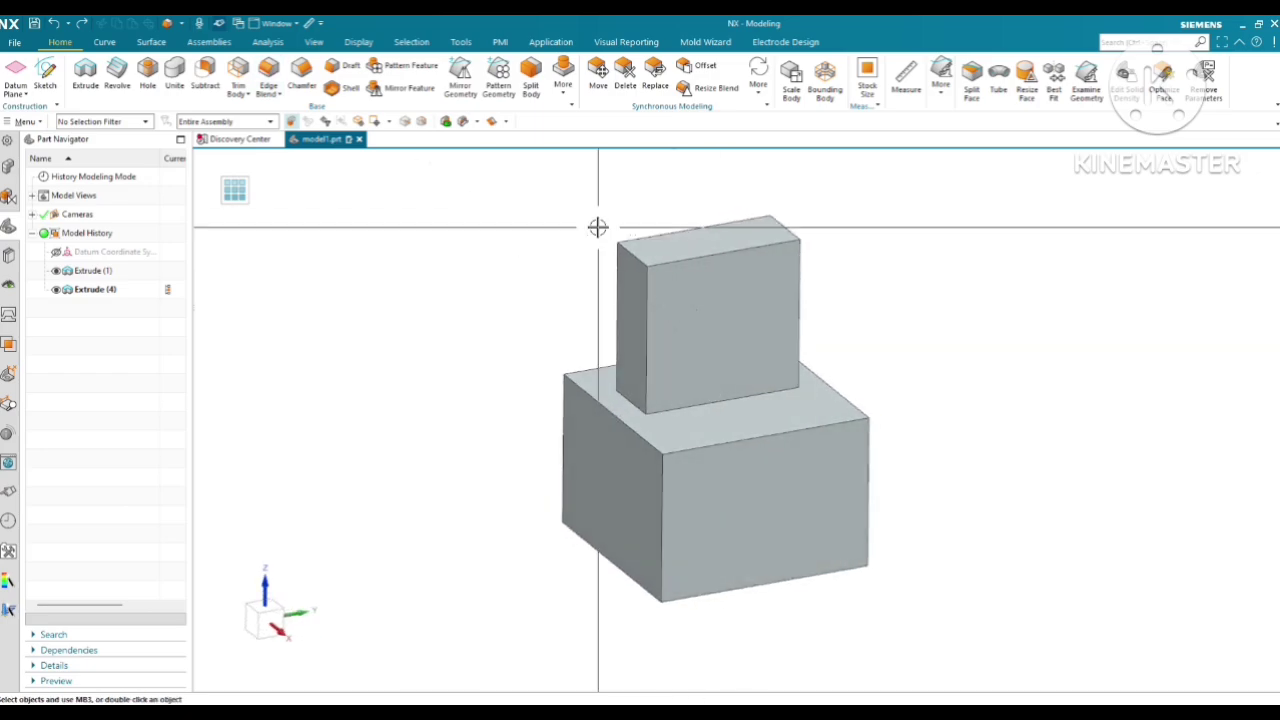
Start a new Draft of type Edge with the draw direction pointing down along Z
click(349, 66)
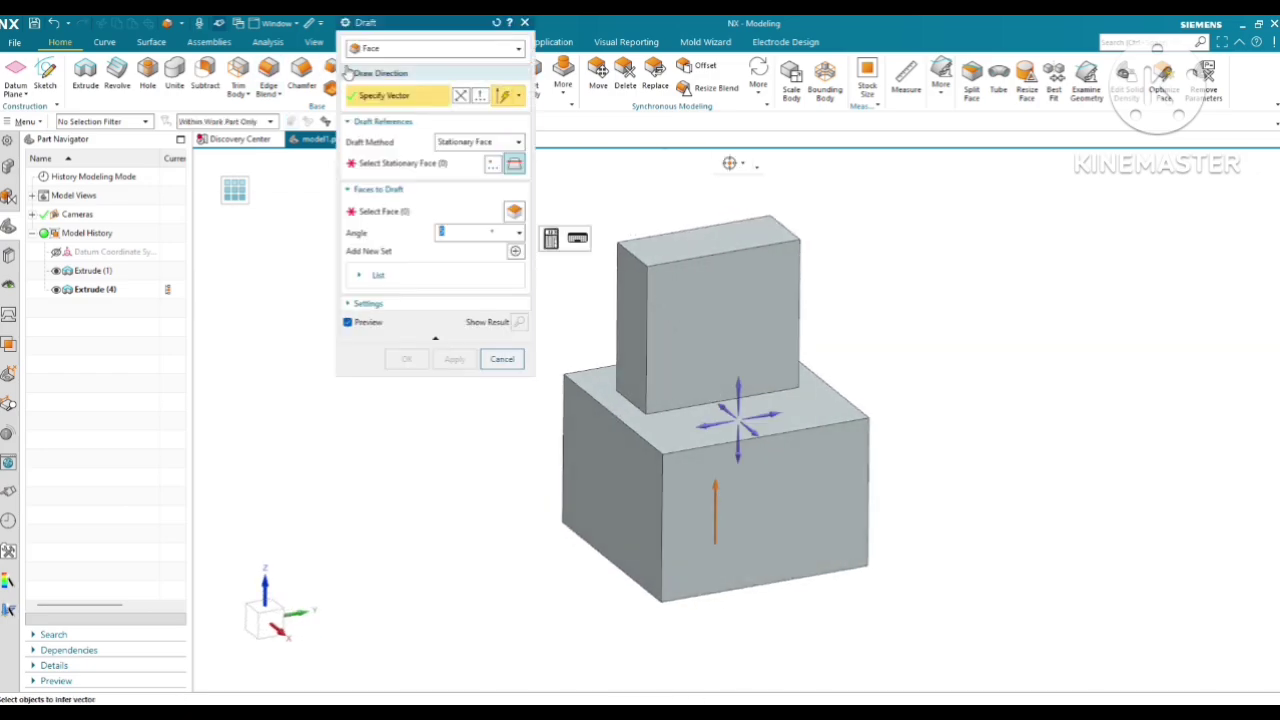
click(384, 50)
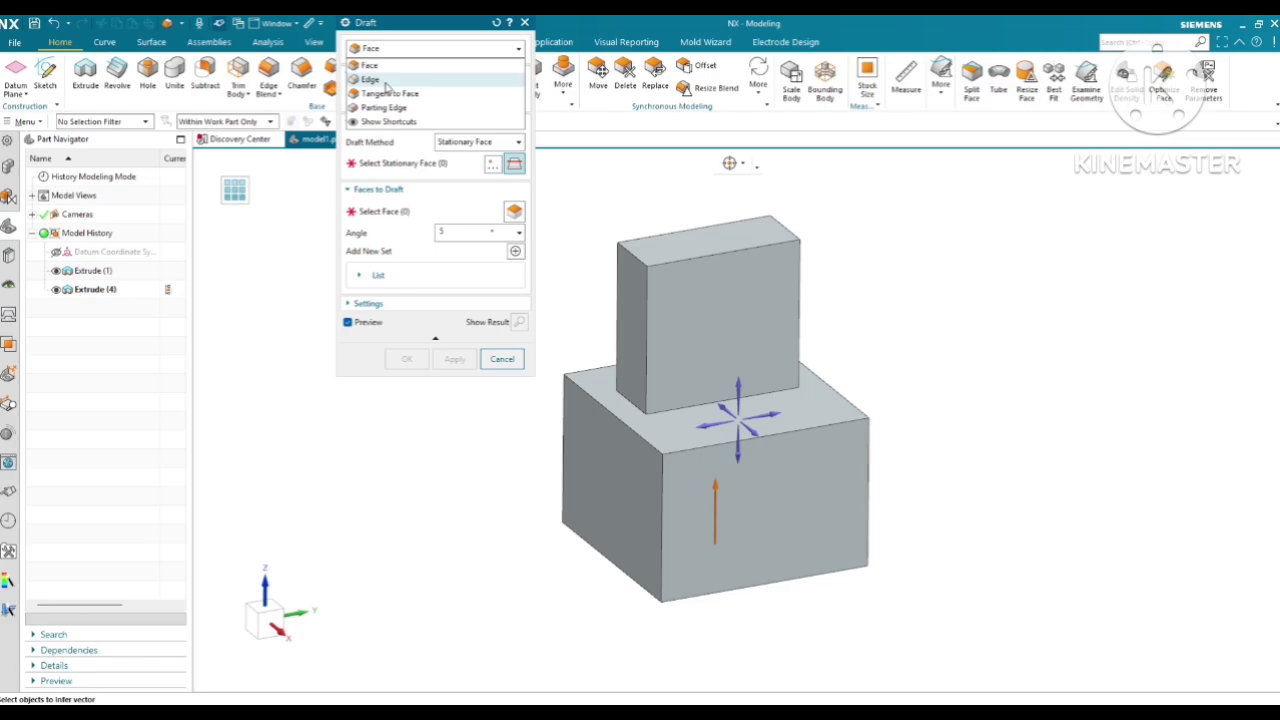
click(385, 82)
scroll(745, 455, down, 1)
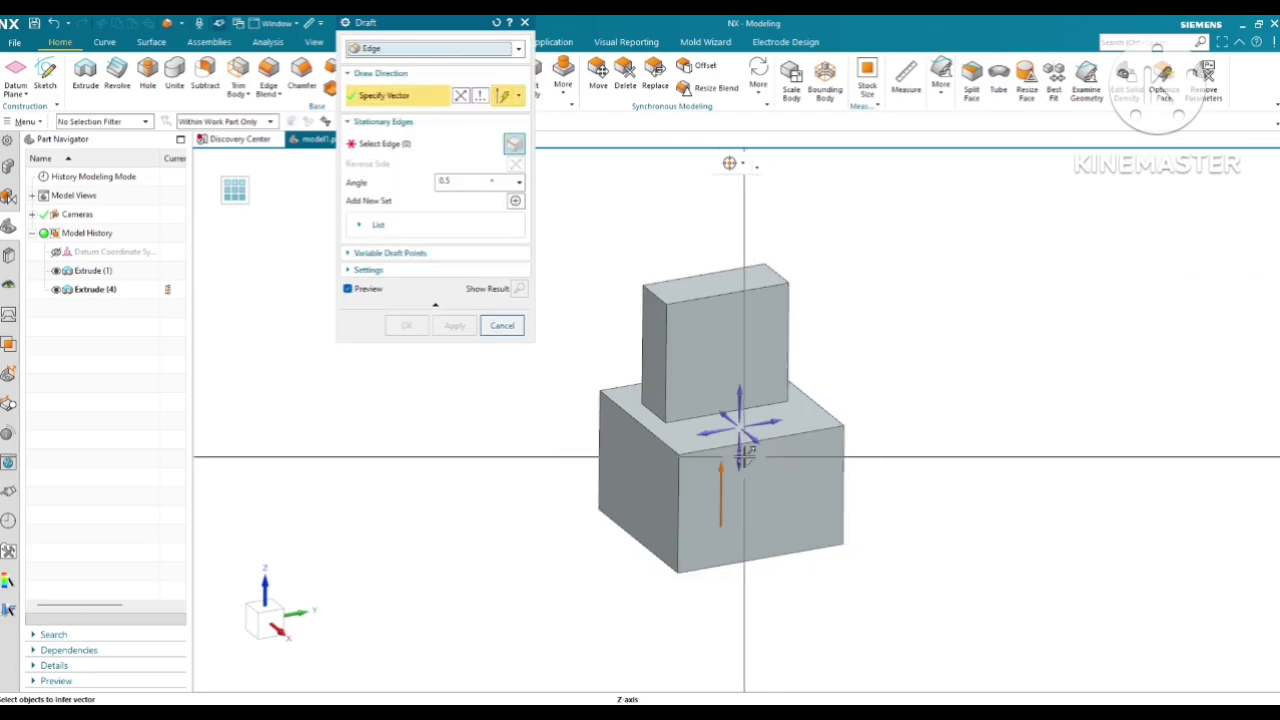
click(745, 458)
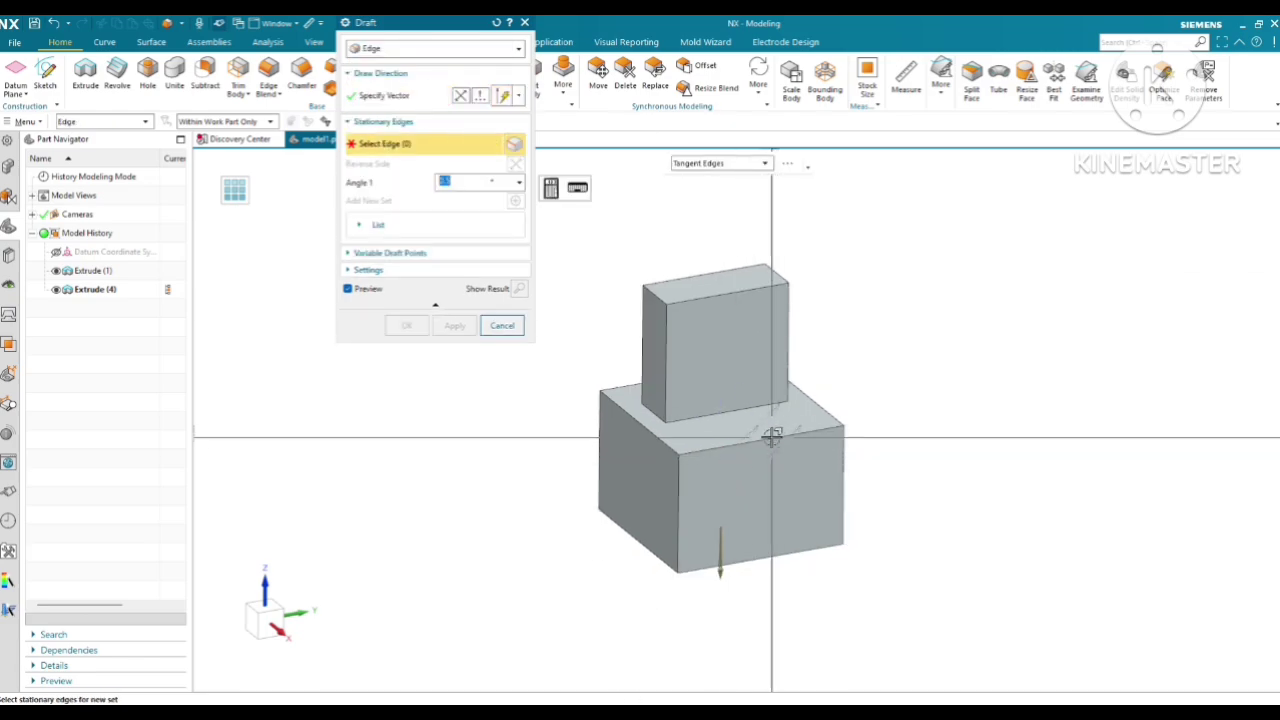
Set the draft angle to 5°, try it from two top edges of the base block, and clear the edge selection
scroll(745, 480, up, 1)
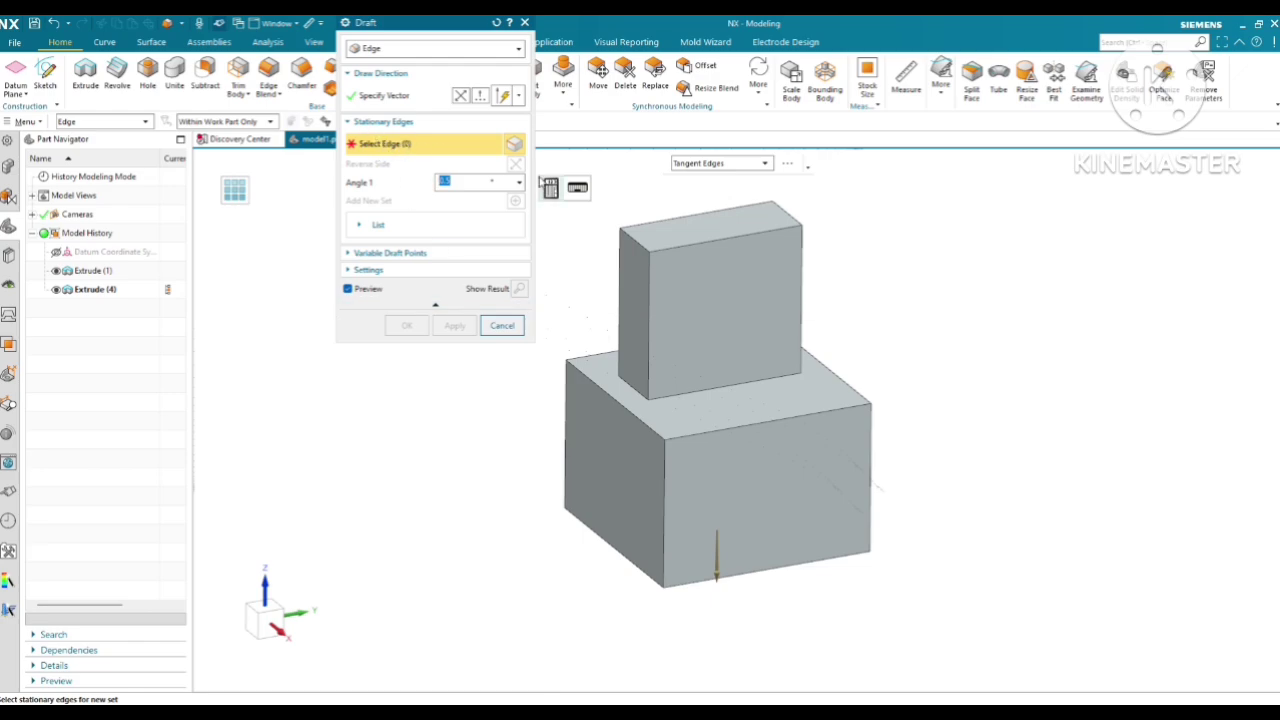
click(760, 420)
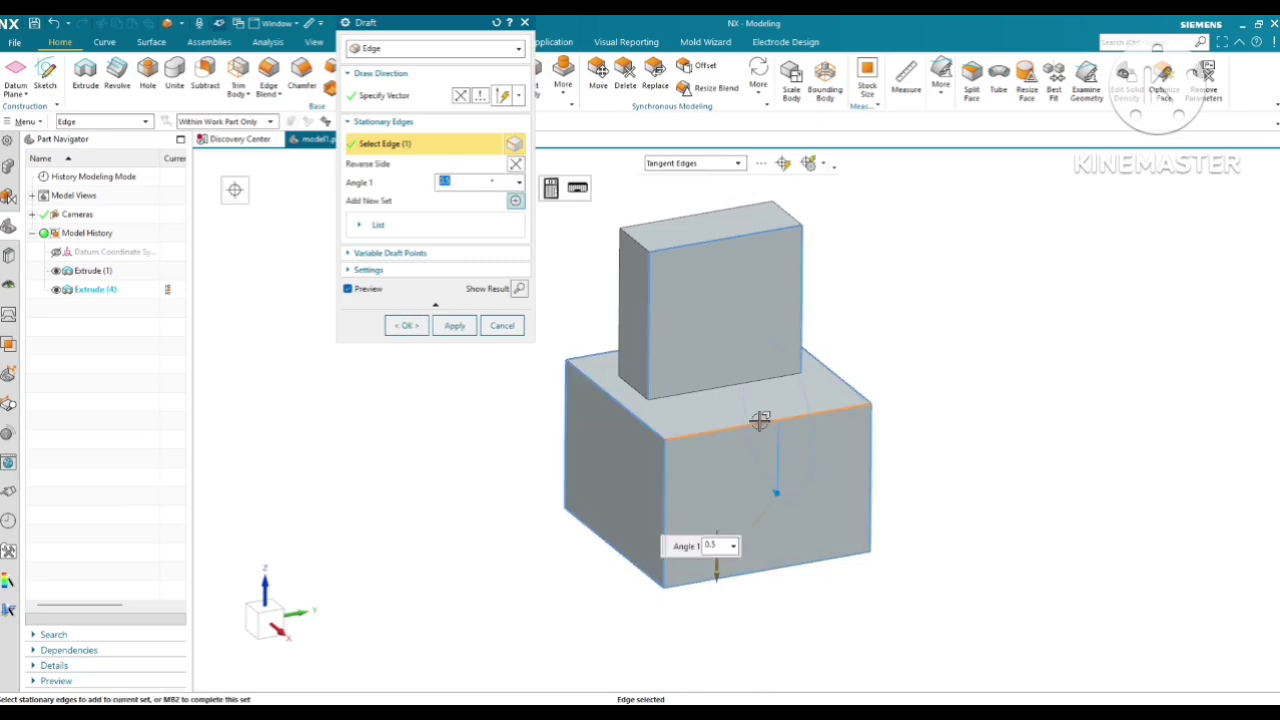
middle_drag(737, 437, 580, 303)
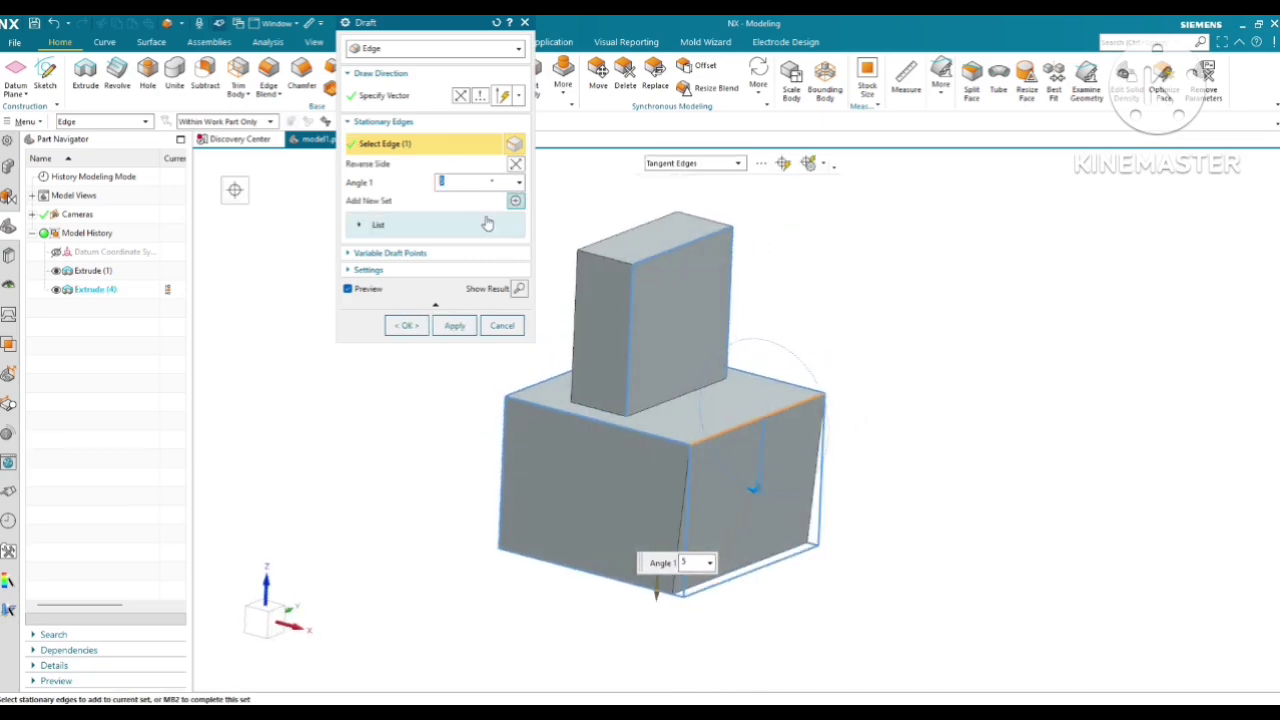
middle_drag(746, 390, 762, 400)
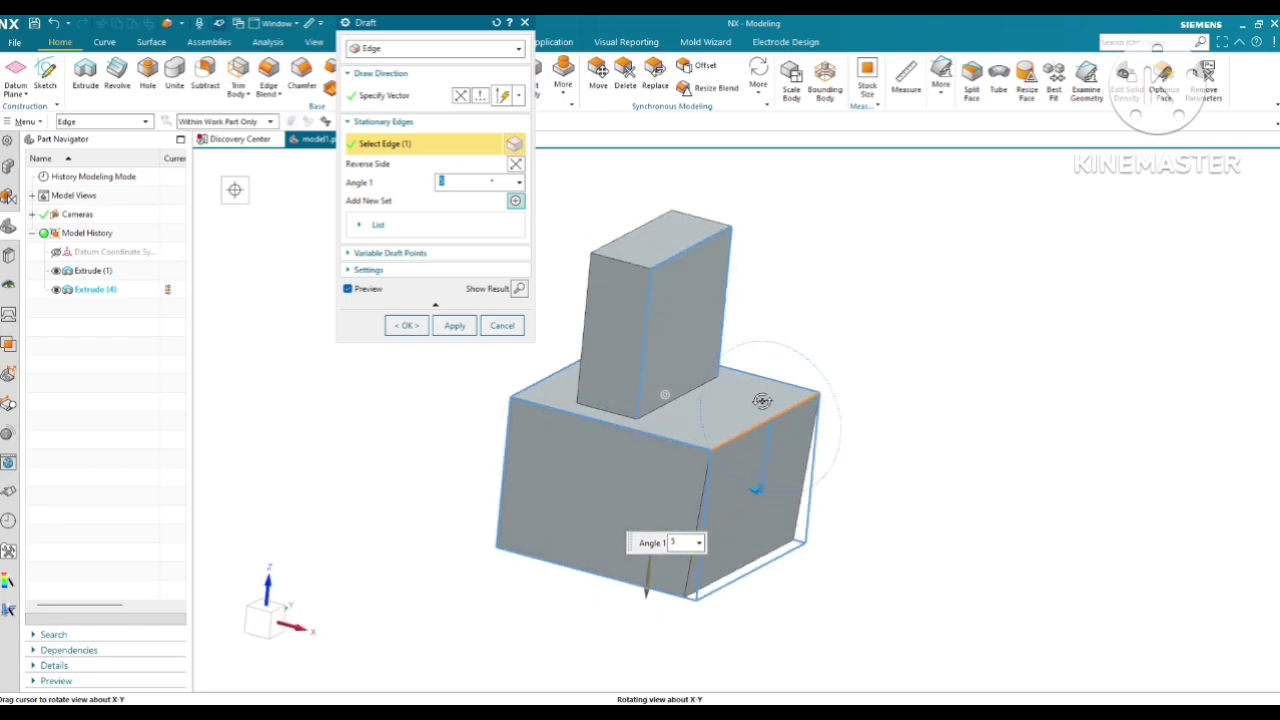
click(678, 393)
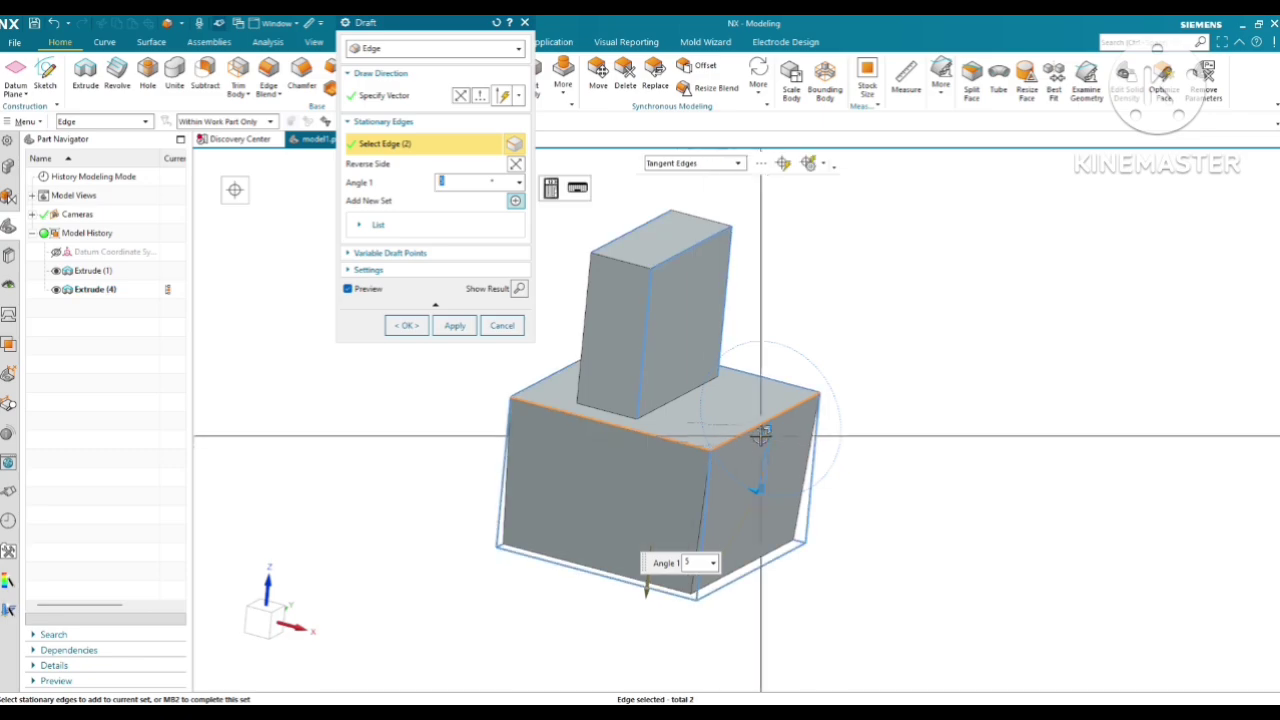
middle_drag(761, 435, 786, 420)
middle_drag(703, 381, 713, 300)
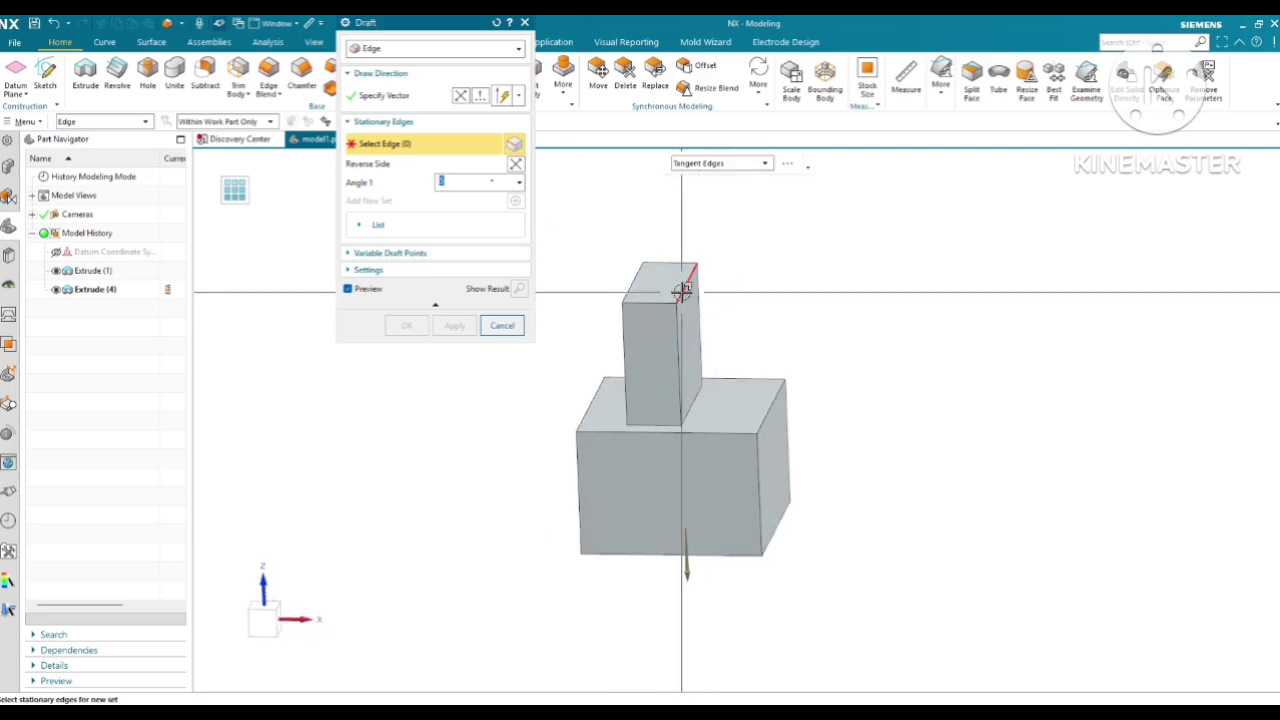
Apply the 5° edge draft using the upper block's four bottom edges as stationary edges, and close the dialog
click(696, 400)
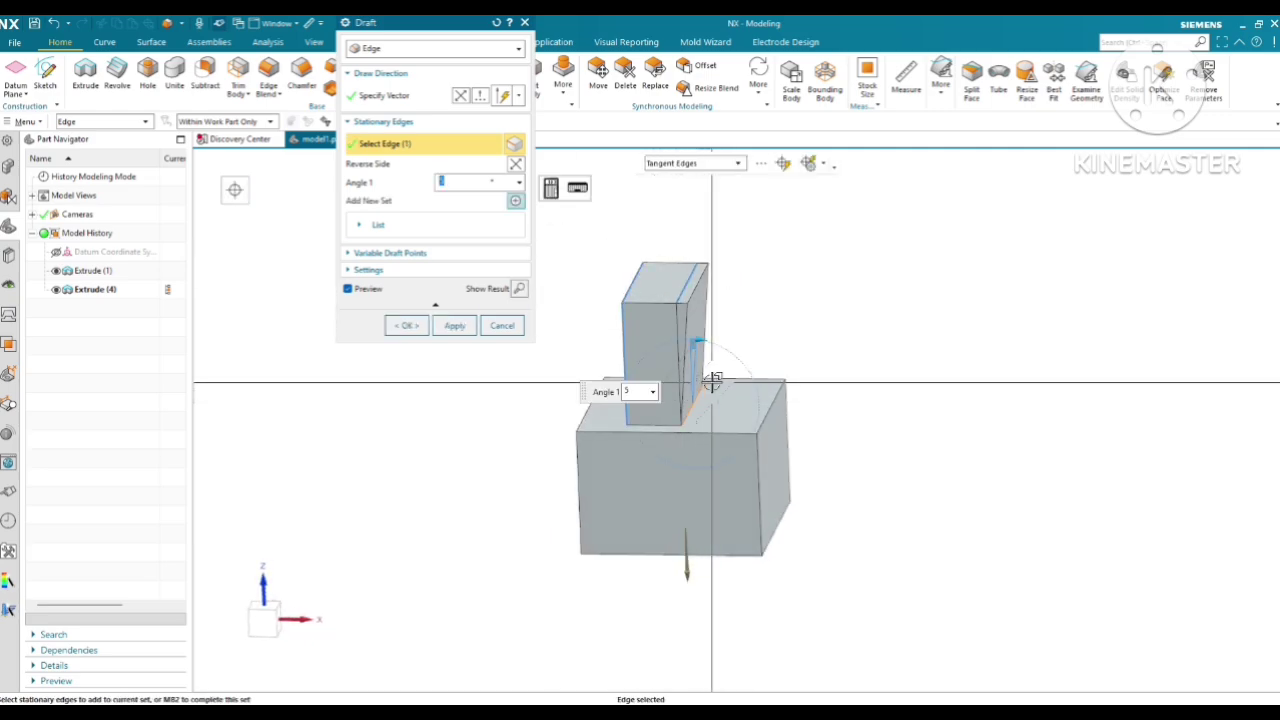
click(656, 423)
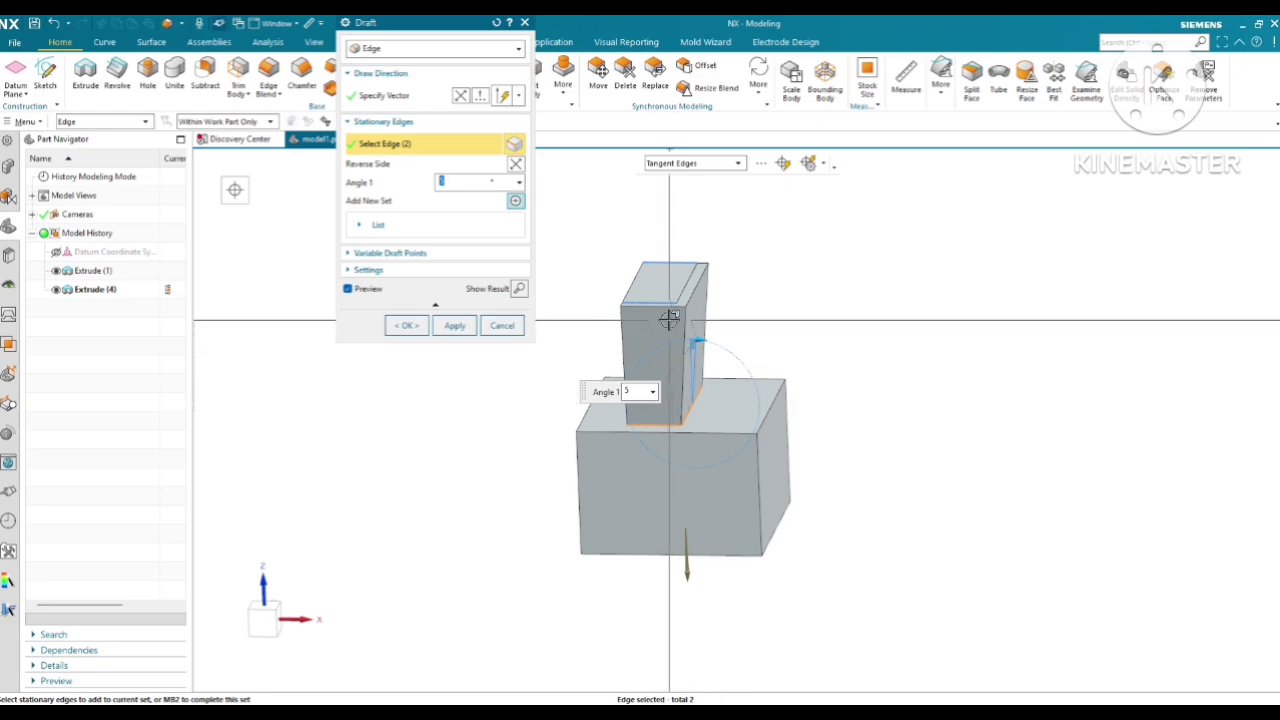
middle_drag(670, 397, 640, 410)
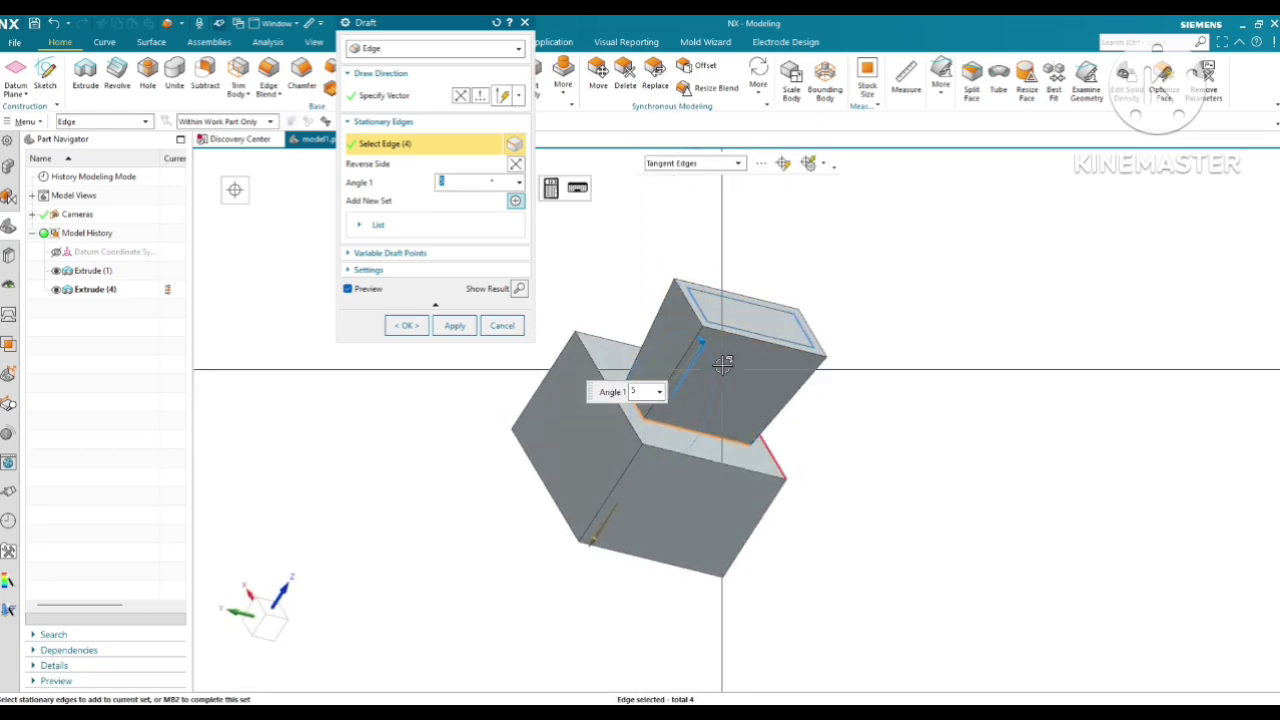
click(454, 325)
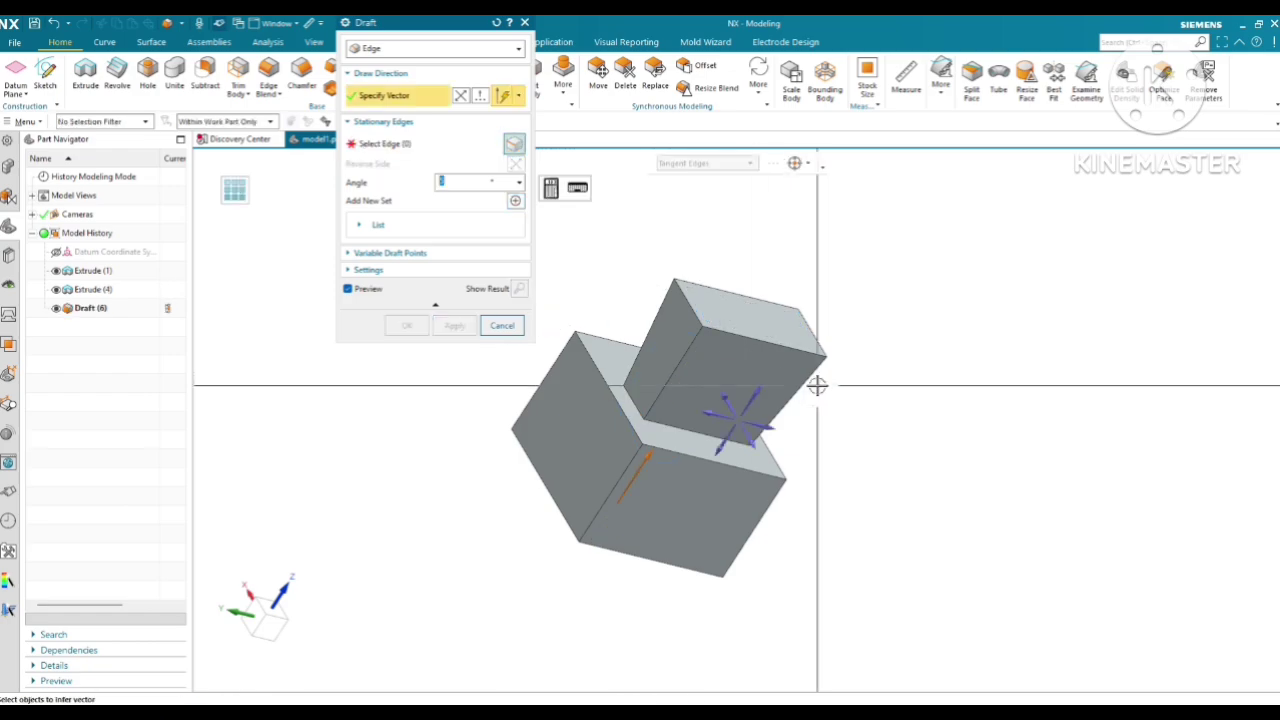
middle_drag(817, 385, 757, 429)
key(Escape)
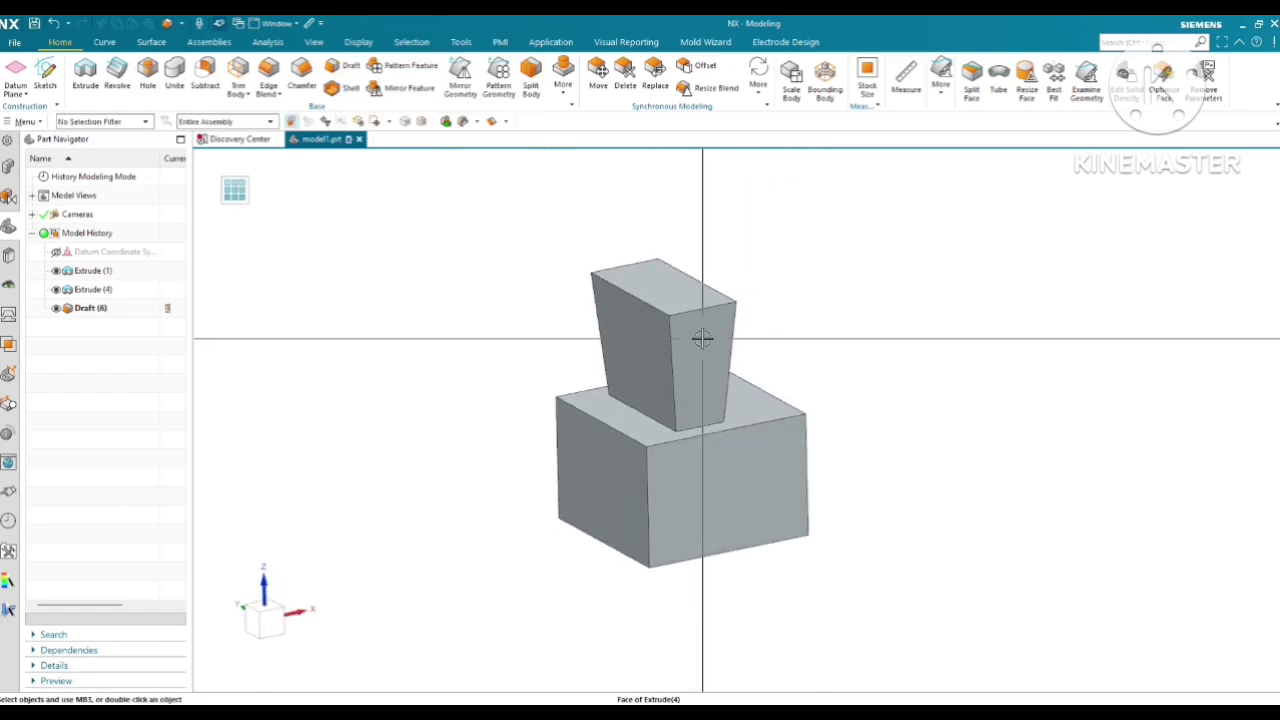
Examine the upper block's drafted sides in a straight-on side view and return to a trimetric view
key(F8)
scroll(703, 337, up, 3)
scroll(704, 351, down, 3)
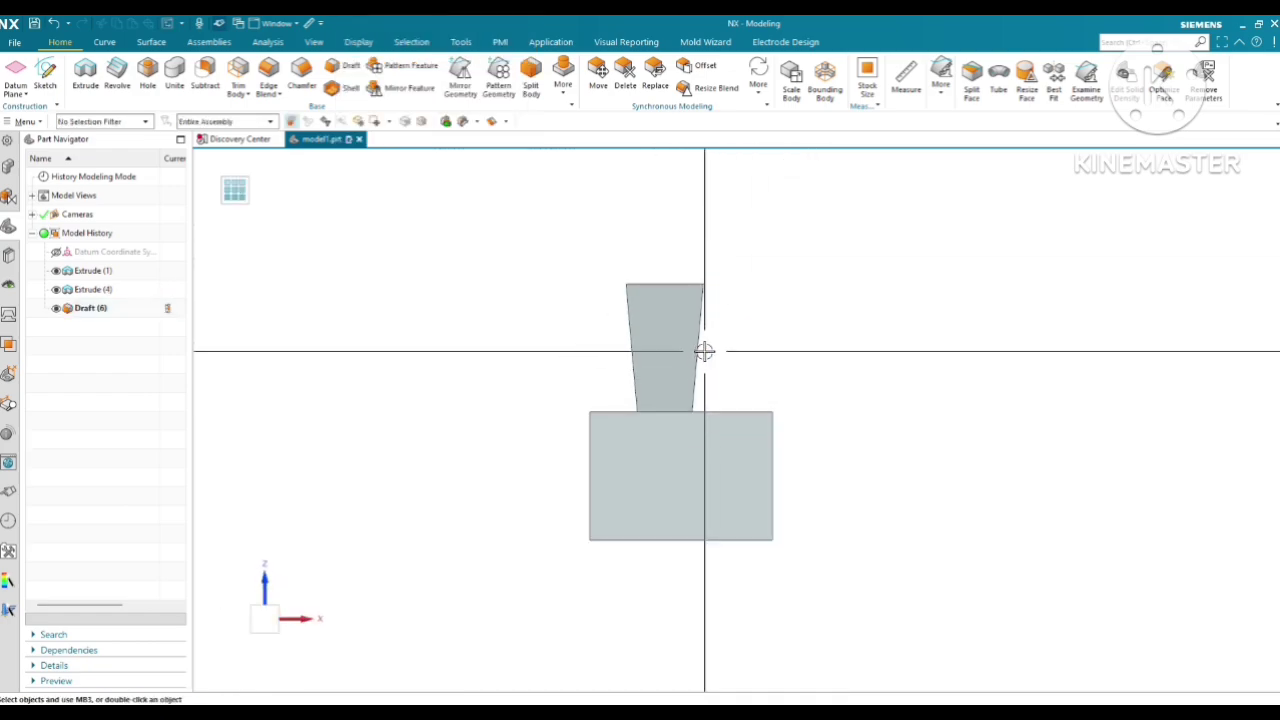
key(Home)
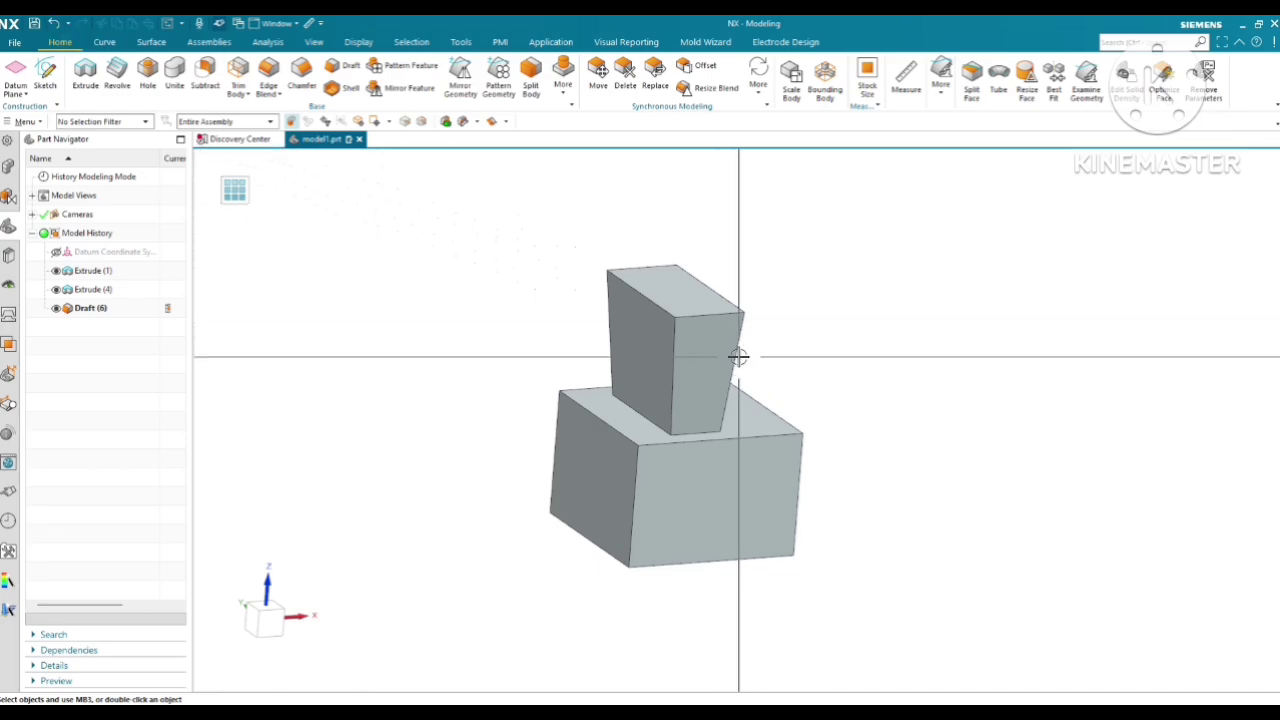
Undo the edge draft on the upper block
click(53, 22)
mouse_move(733, 337)
middle_down()
mouse_move(715, 320)
mouse_move(741, 327)
middle_up()
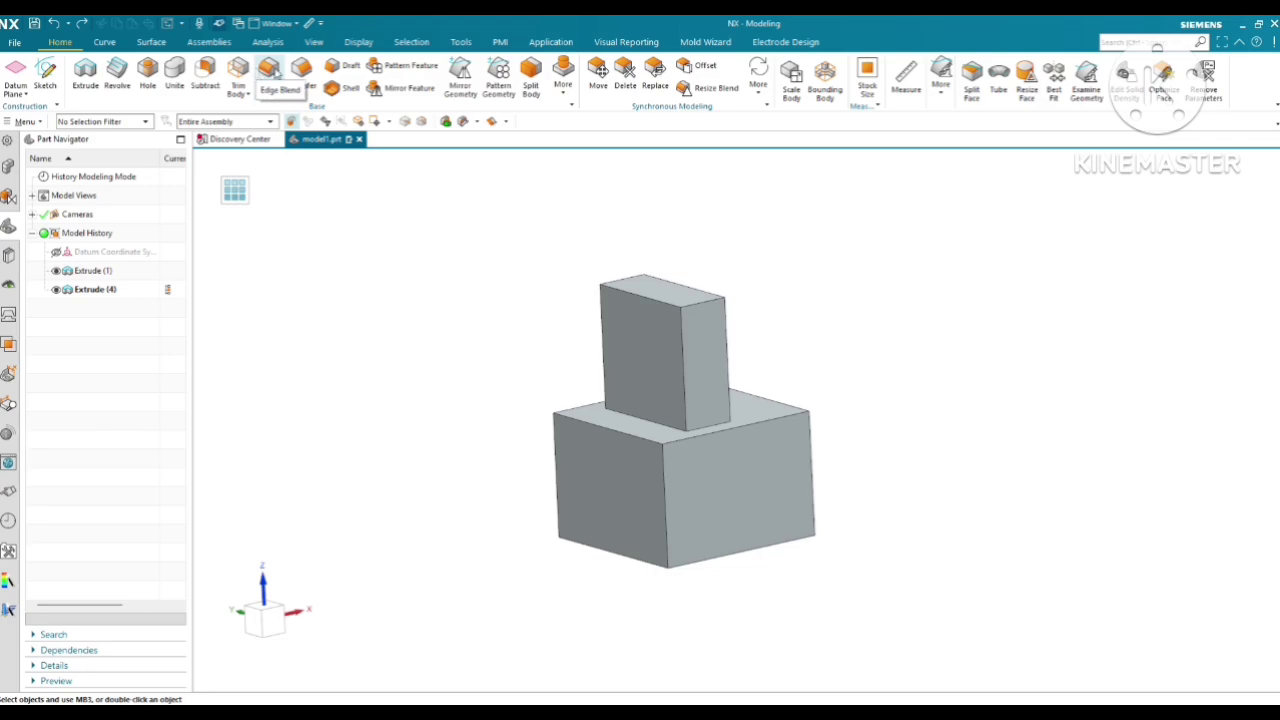
click(349, 66)
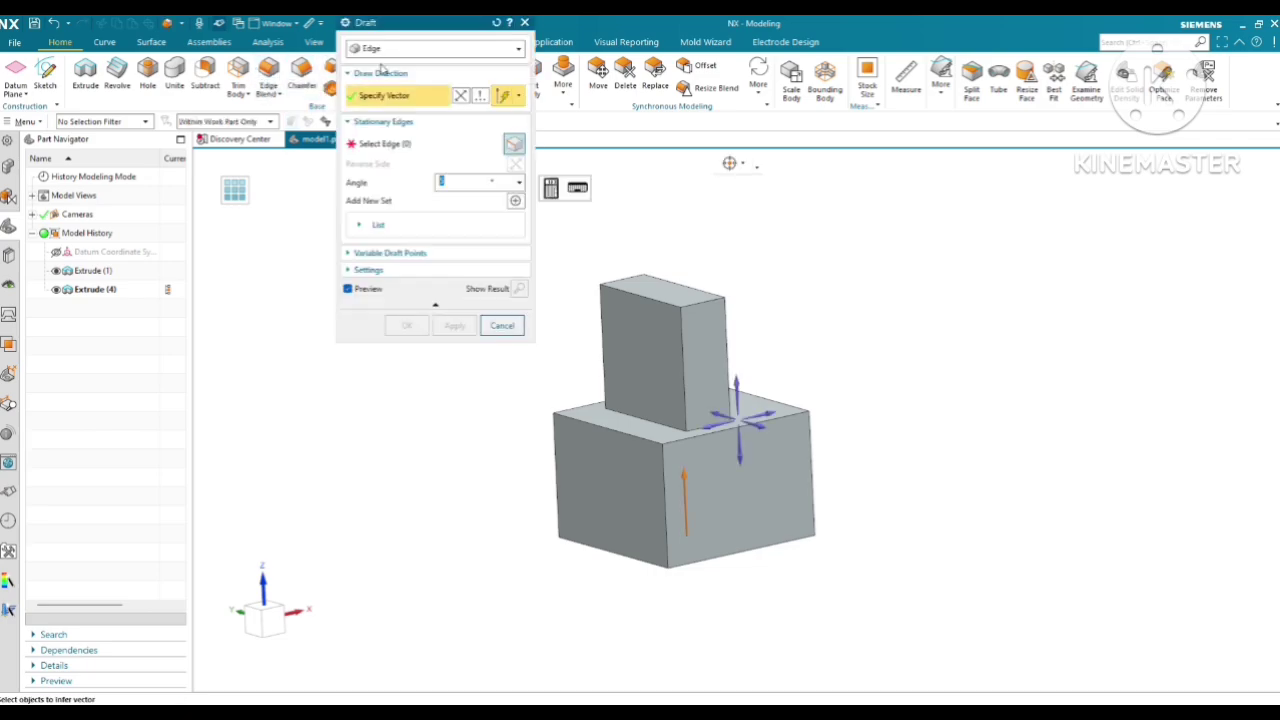
click(388, 50)
click(390, 93)
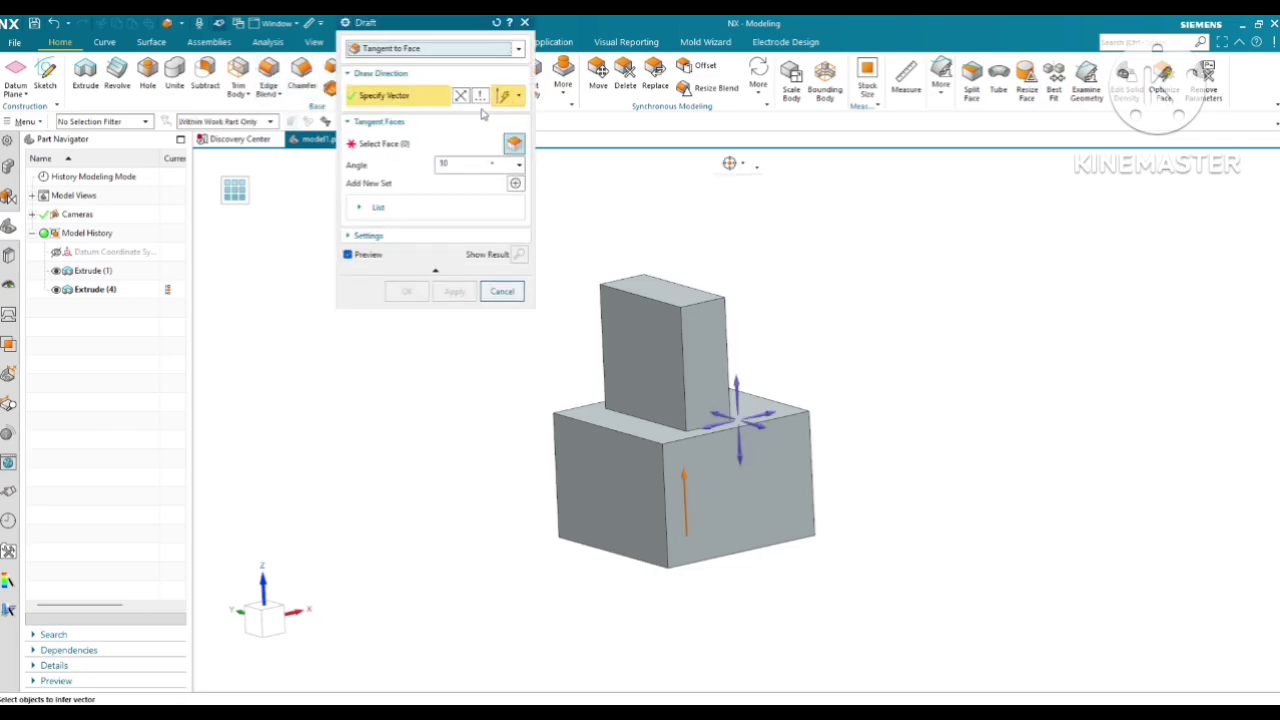
click(525, 23)
Apply a 10 mm Edge Blend to the long edge where the upper block meets the base block, and close the dialog
middle_drag(680, 391, 526, 406)
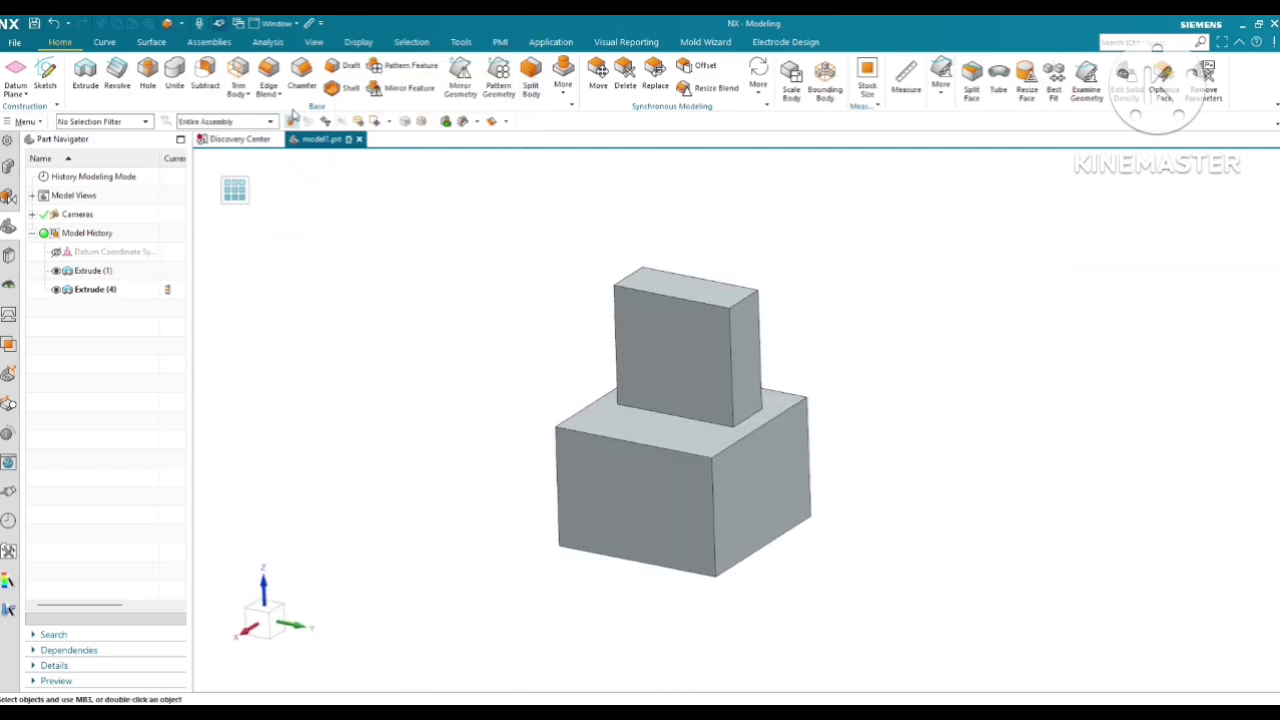
click(268, 75)
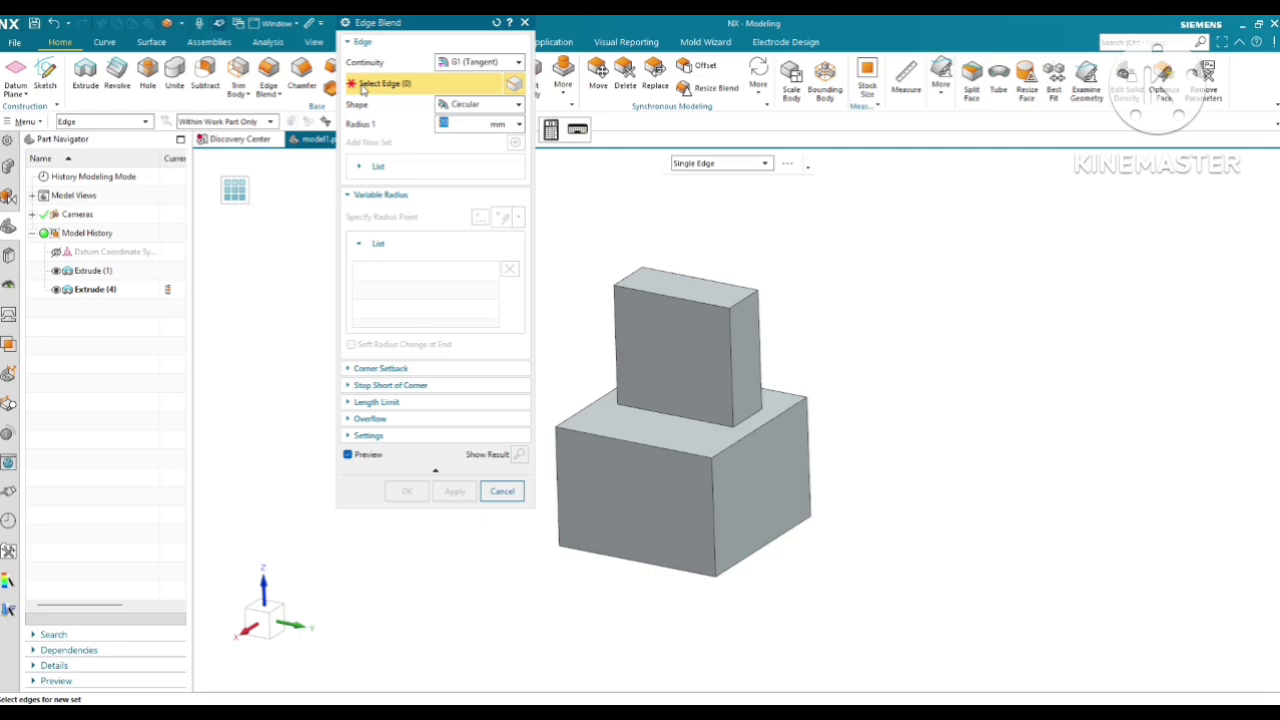
click(665, 416)
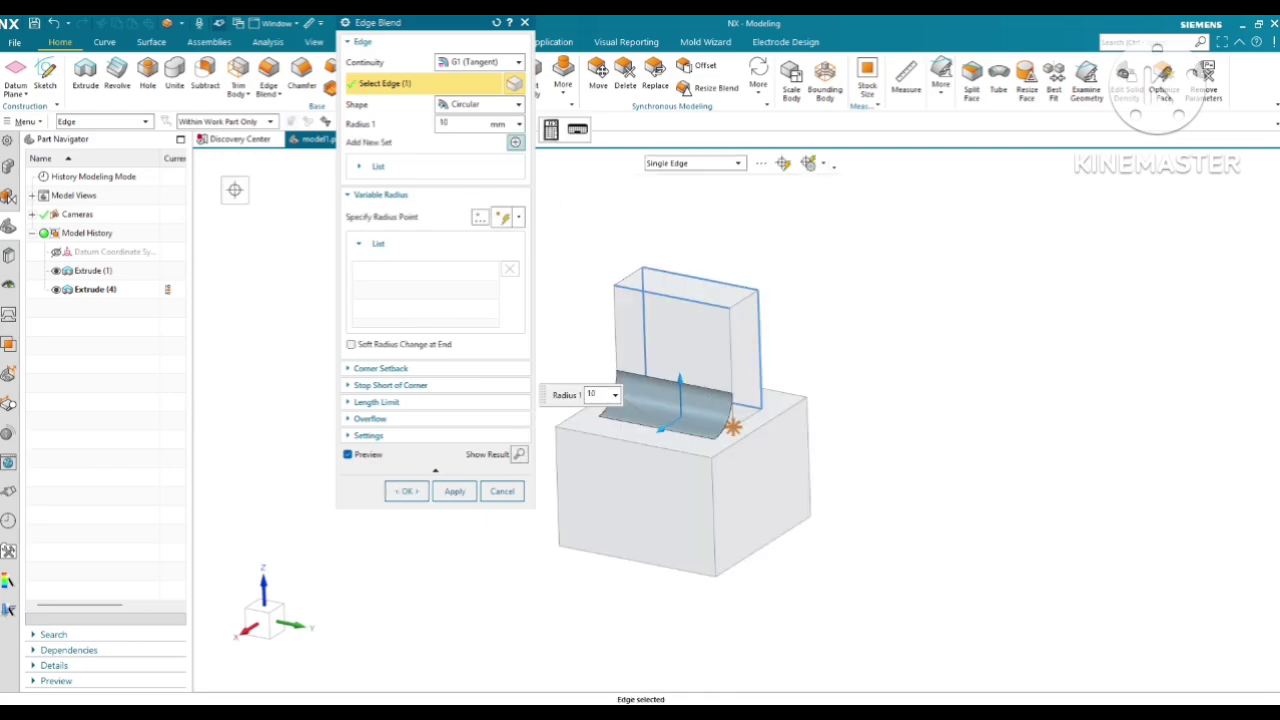
click(454, 491)
click(501, 491)
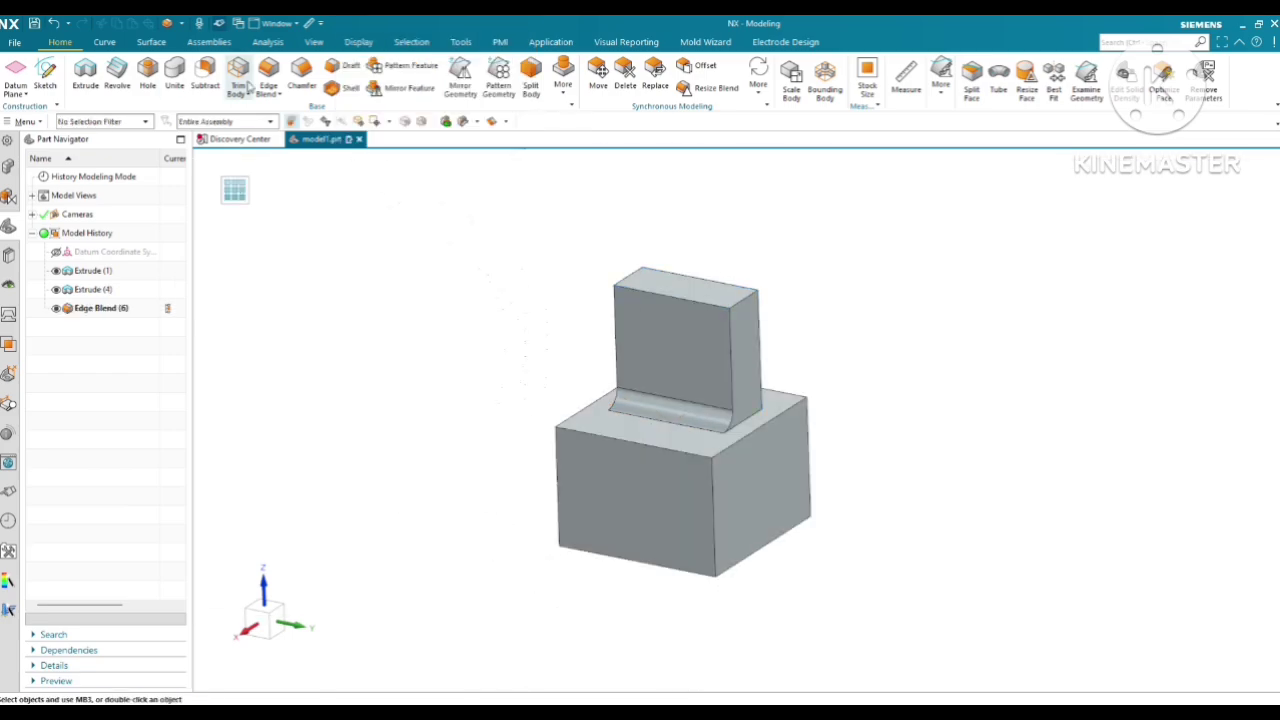
Start a Tangent to Face draft along Z and select the upper block's blended side with its tangent faces
click(348, 65)
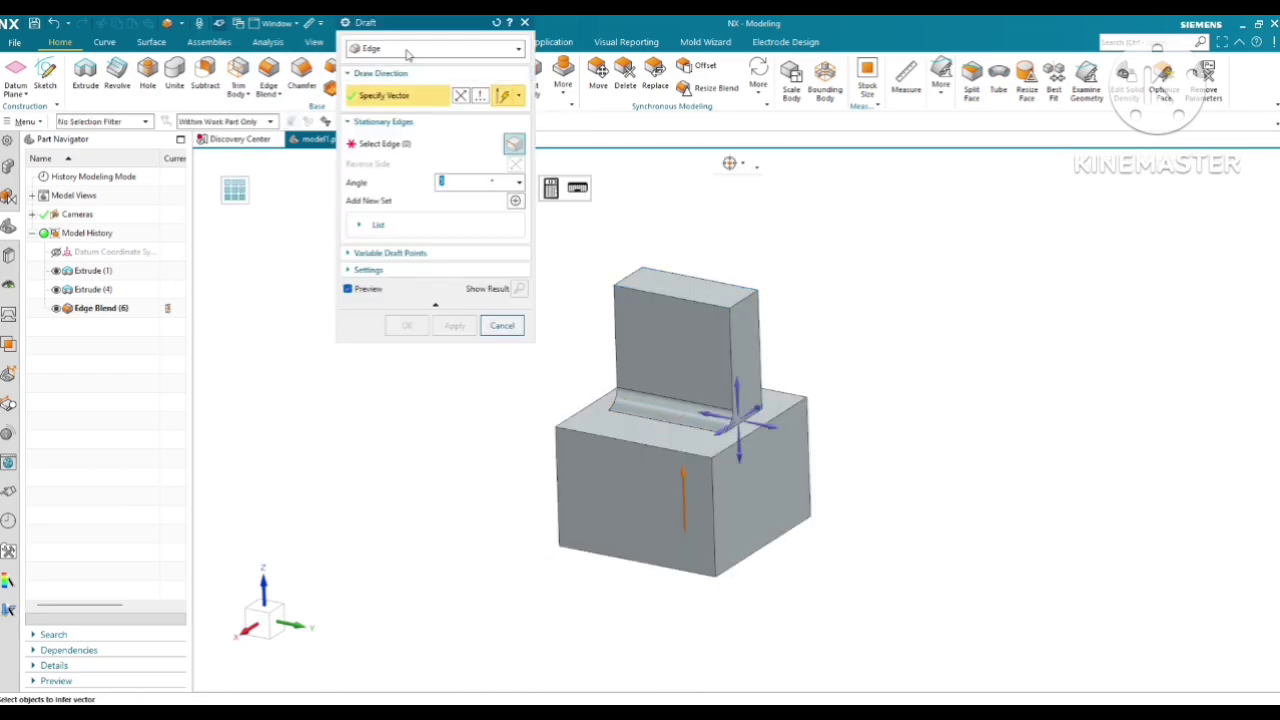
click(407, 50)
click(390, 91)
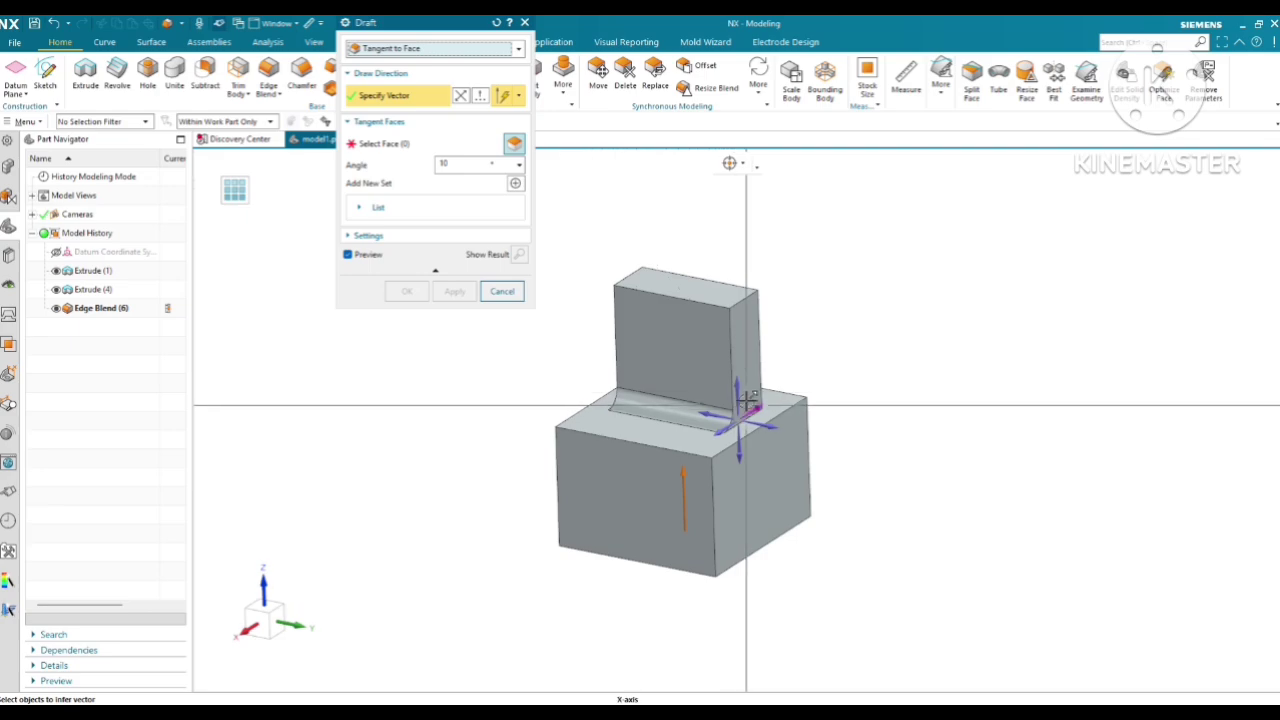
click(414, 146)
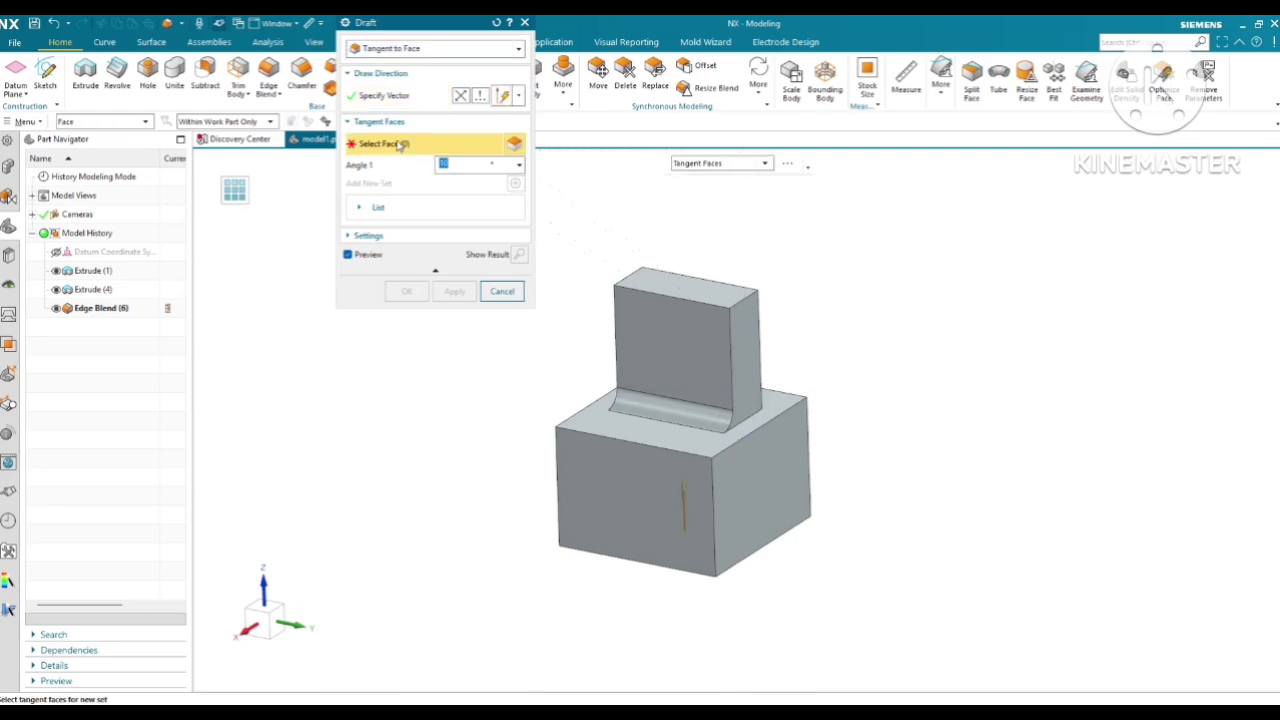
mouse_move(697, 383)
middle_down()
mouse_move(689, 363)
mouse_move(686, 402)
middle_up()
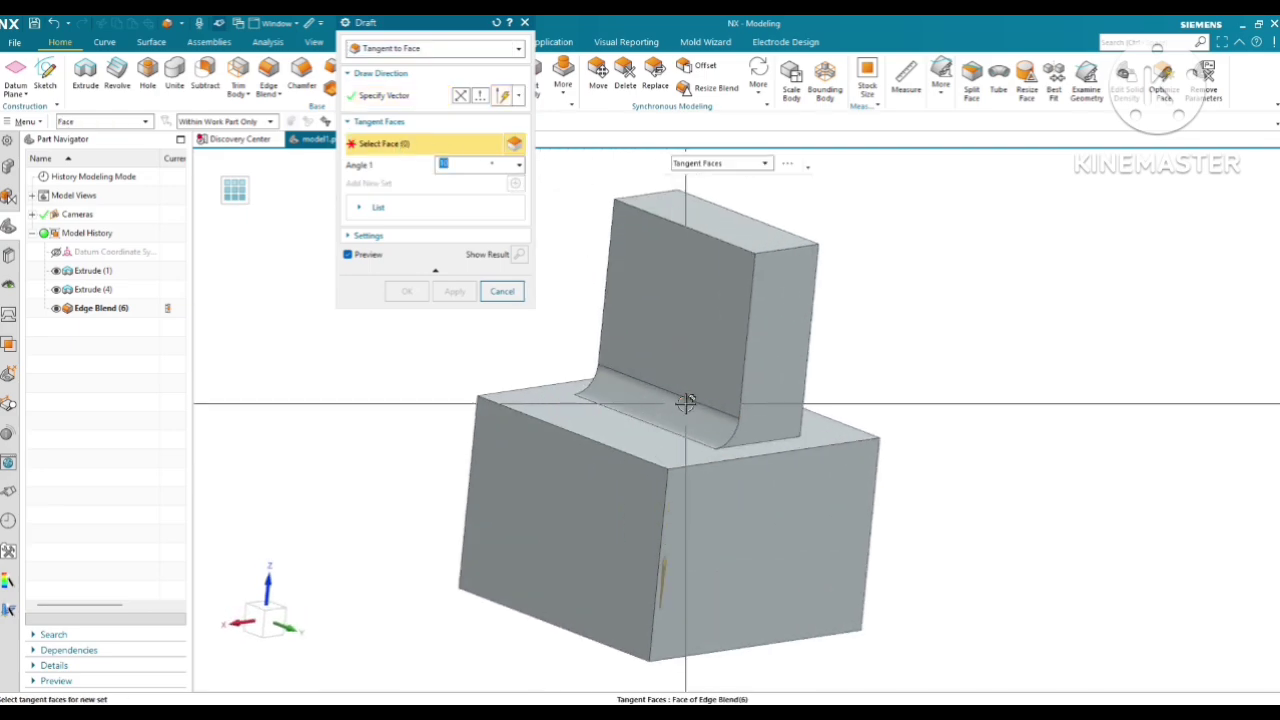
click(694, 358)
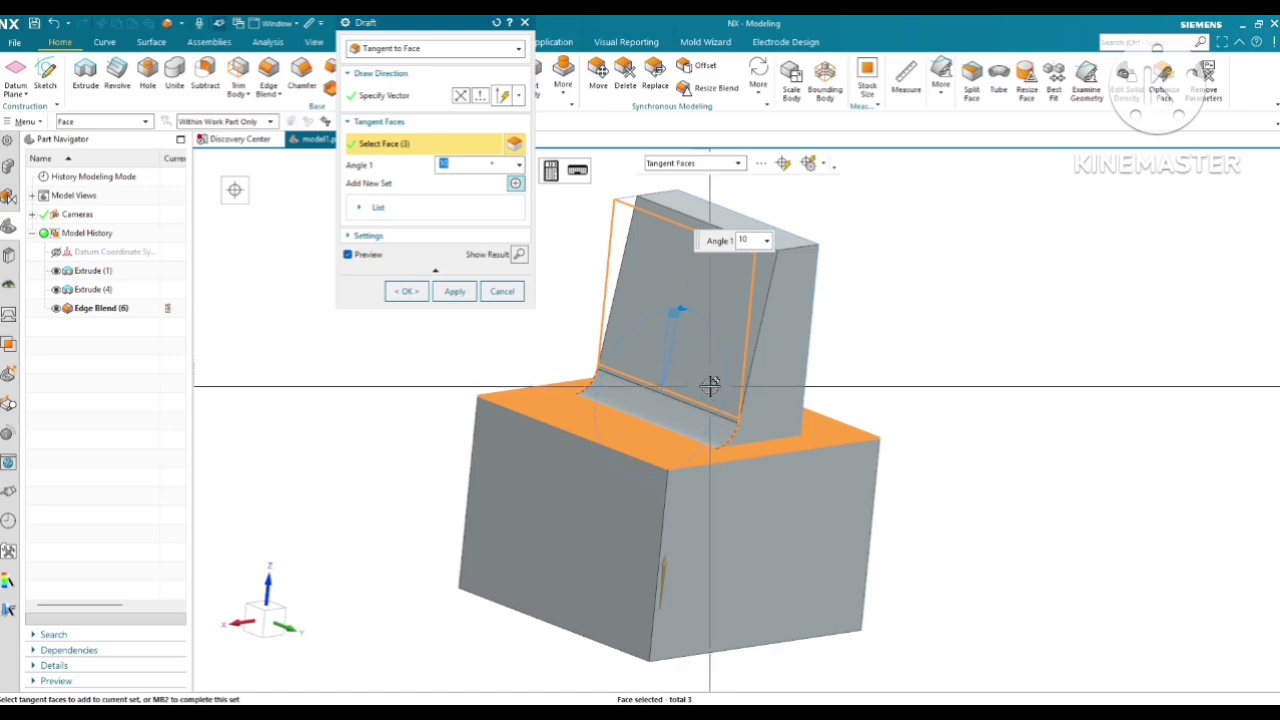
Set the draft angle to 5° and apply the tangent draft to the blended side of the upper block
text(5)
middle_drag(710, 385, 710, 398)
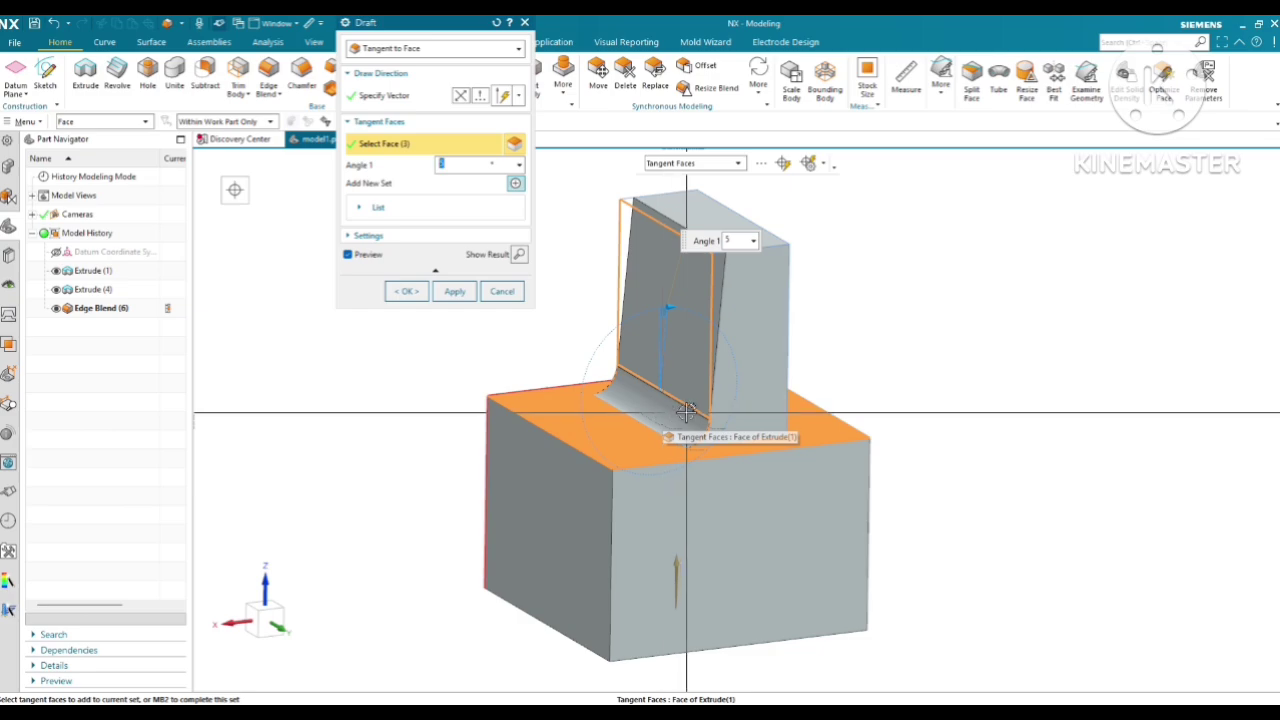
middle_drag(686, 410, 645, 378)
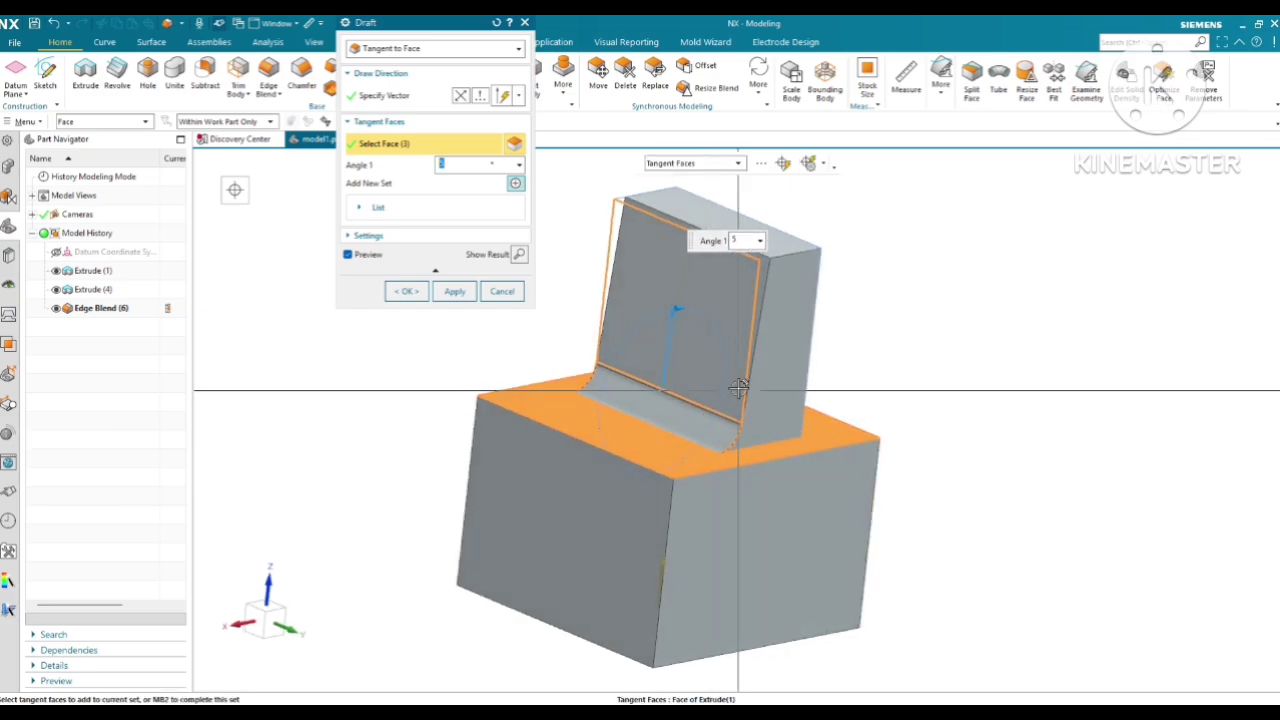
middle_click(645, 369)
middle_click(648, 369)
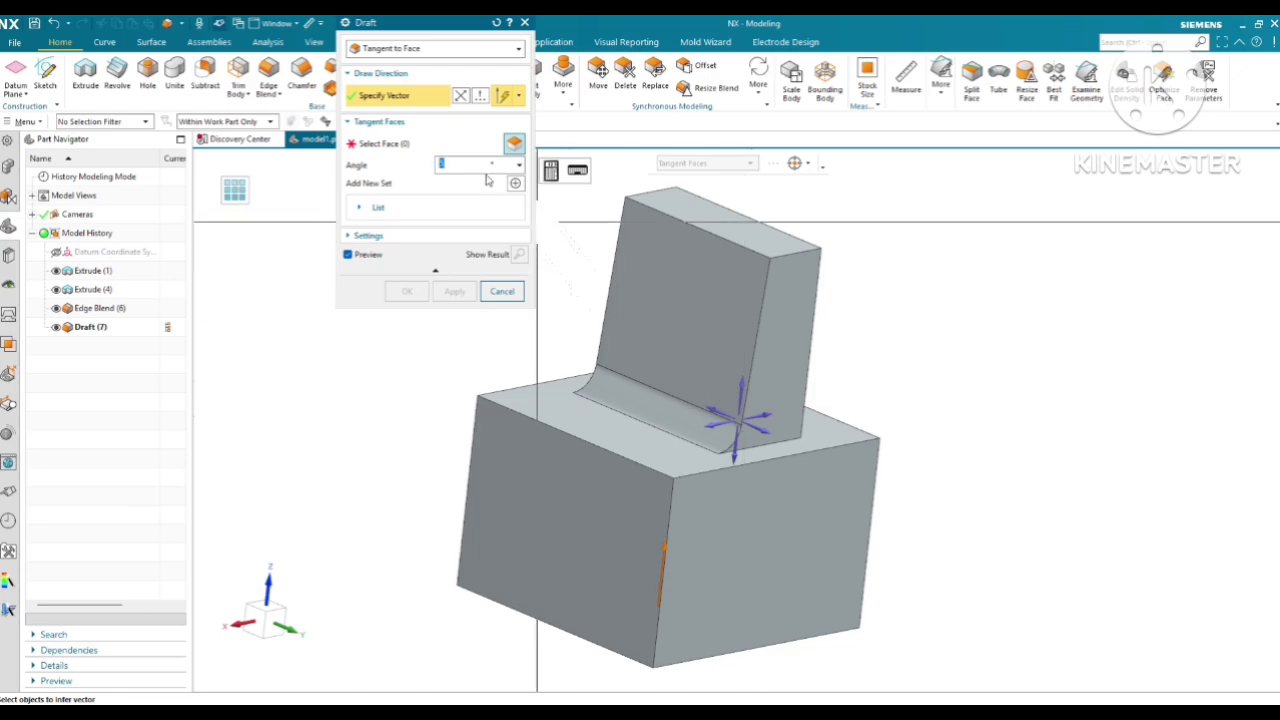
Try a 5° tangent draft on the upper block's narrow end face and on its blended side
click(407, 150)
click(780, 378)
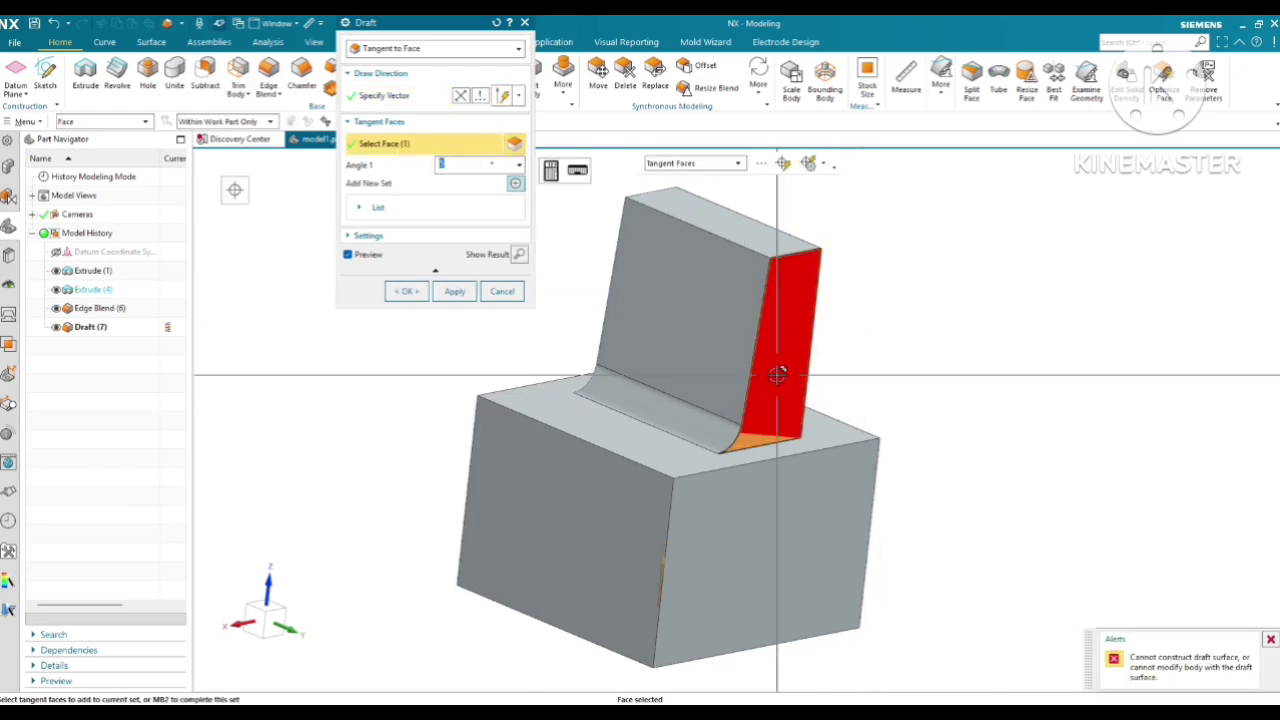
middle_drag(789, 385, 654, 323)
shift+click(778, 388)
click(626, 323)
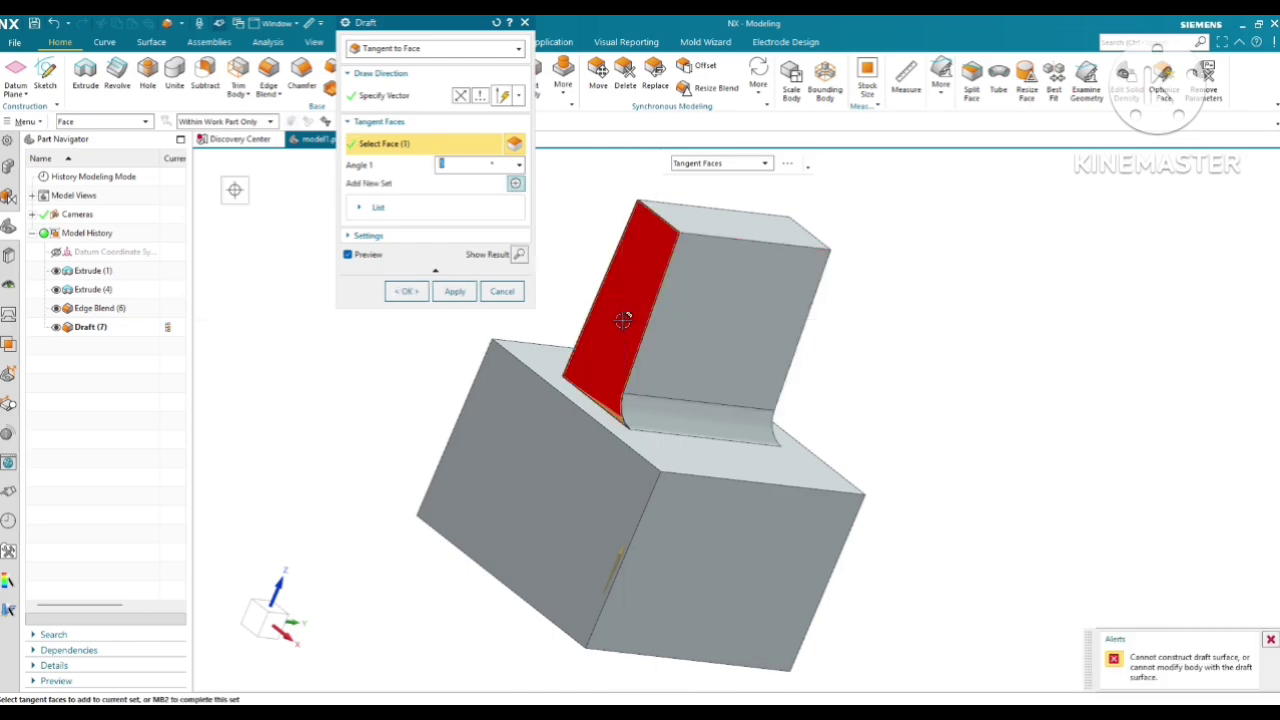
shift+click(612, 328)
middle_drag(744, 365, 623, 337)
click(683, 317)
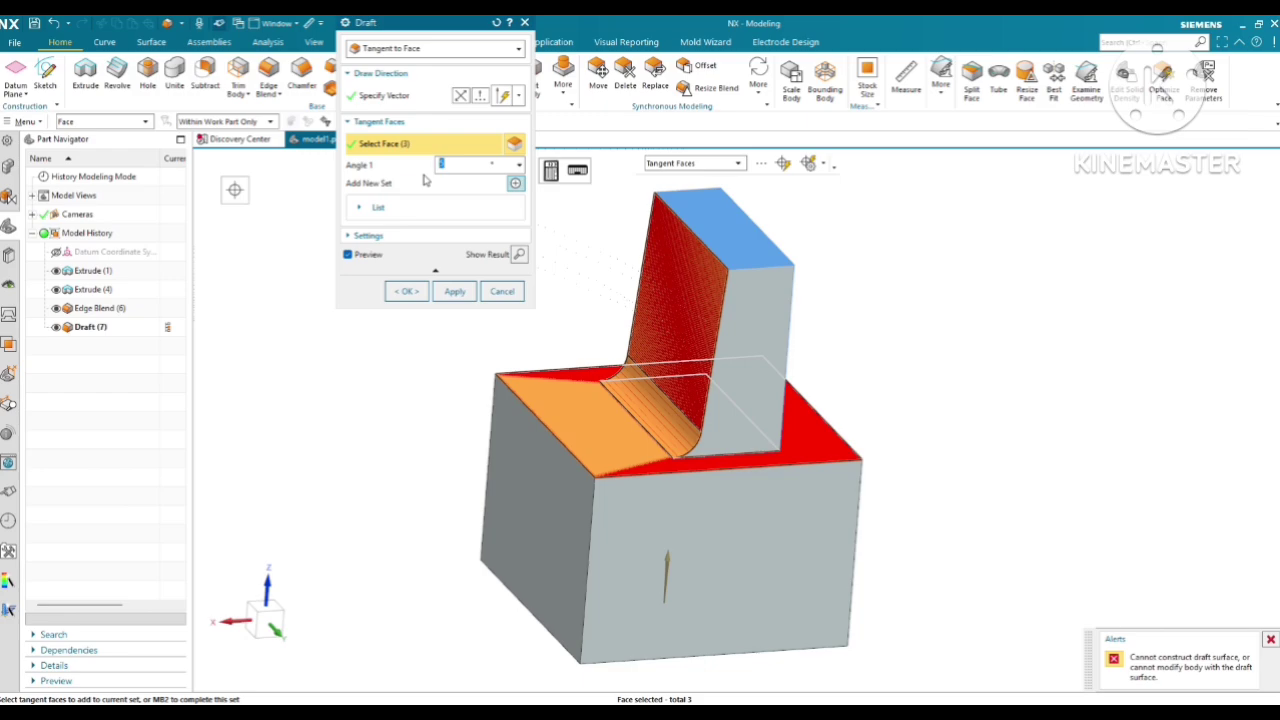
Try the tangent draft on the flat face above the blend using Single Face selection, and cancel the command
click(515, 183)
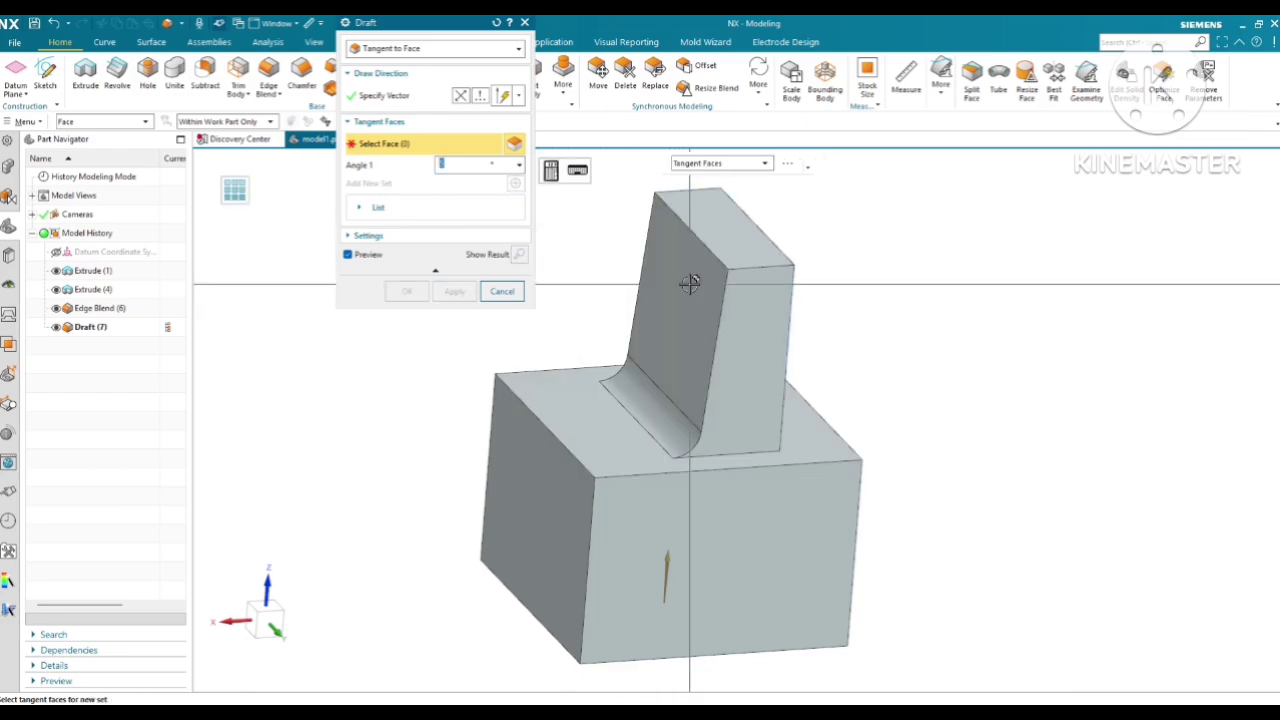
click(697, 164)
click(697, 180)
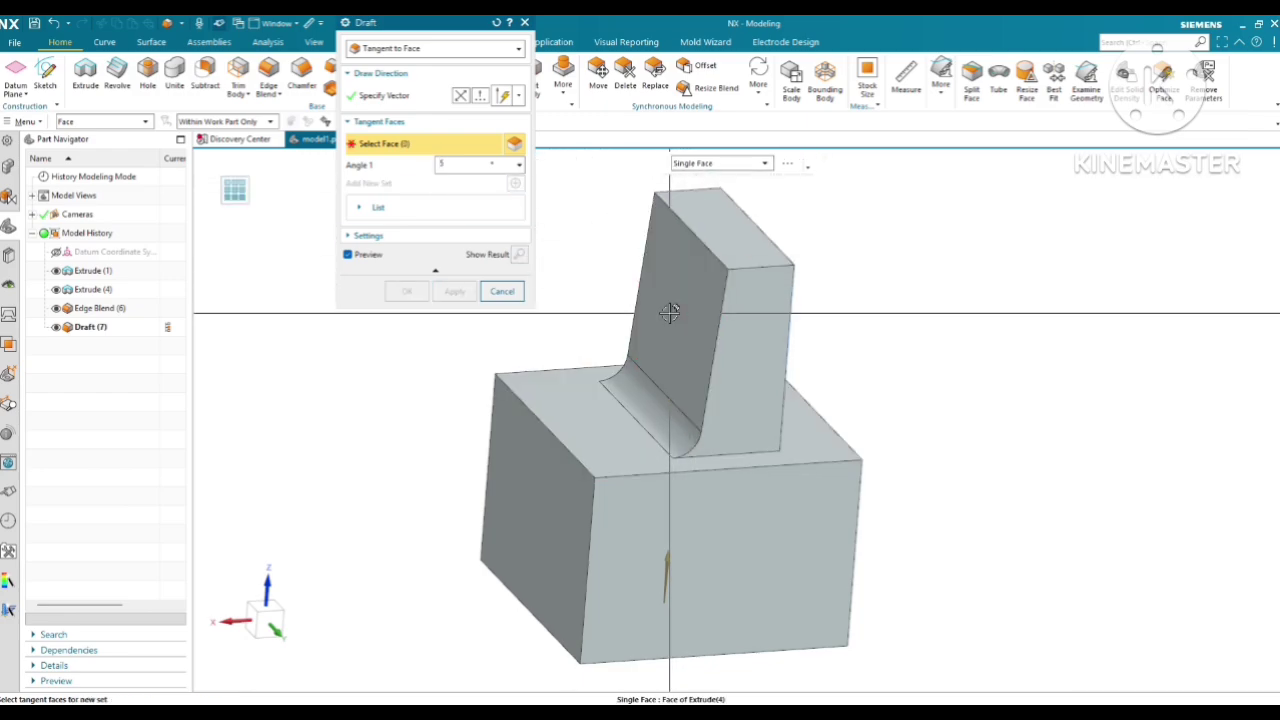
click(668, 229)
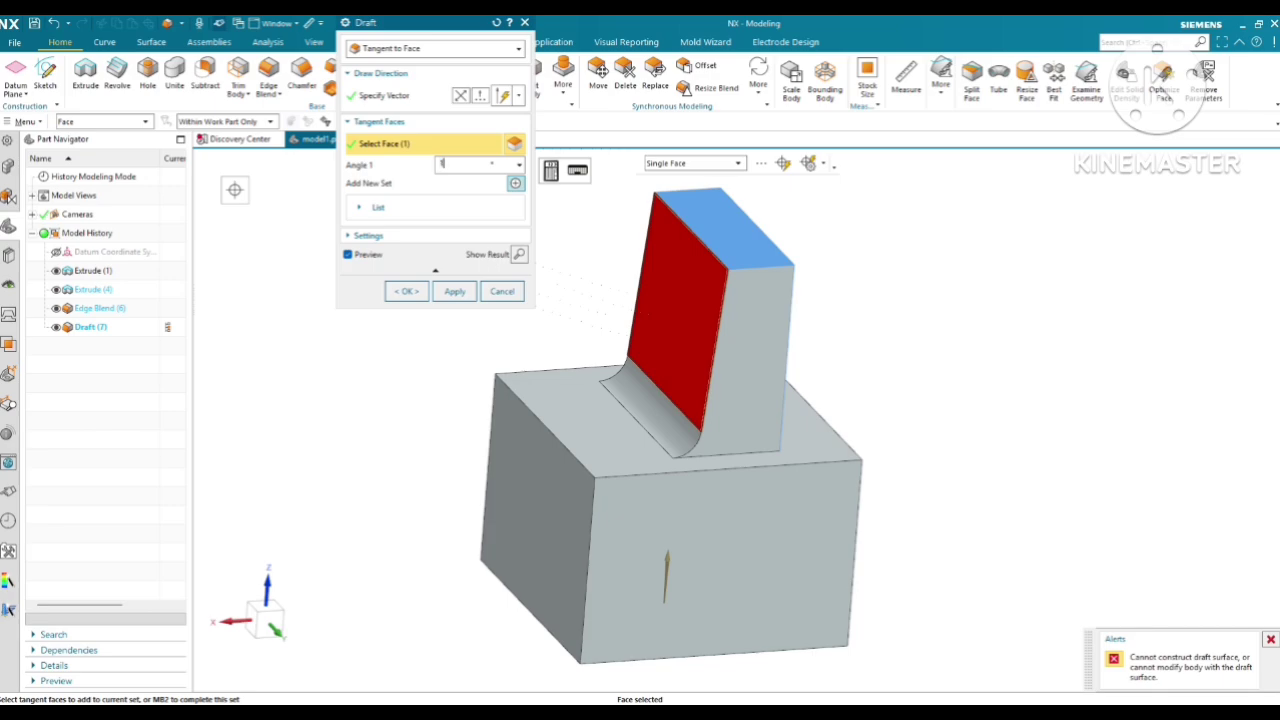
click(502, 291)
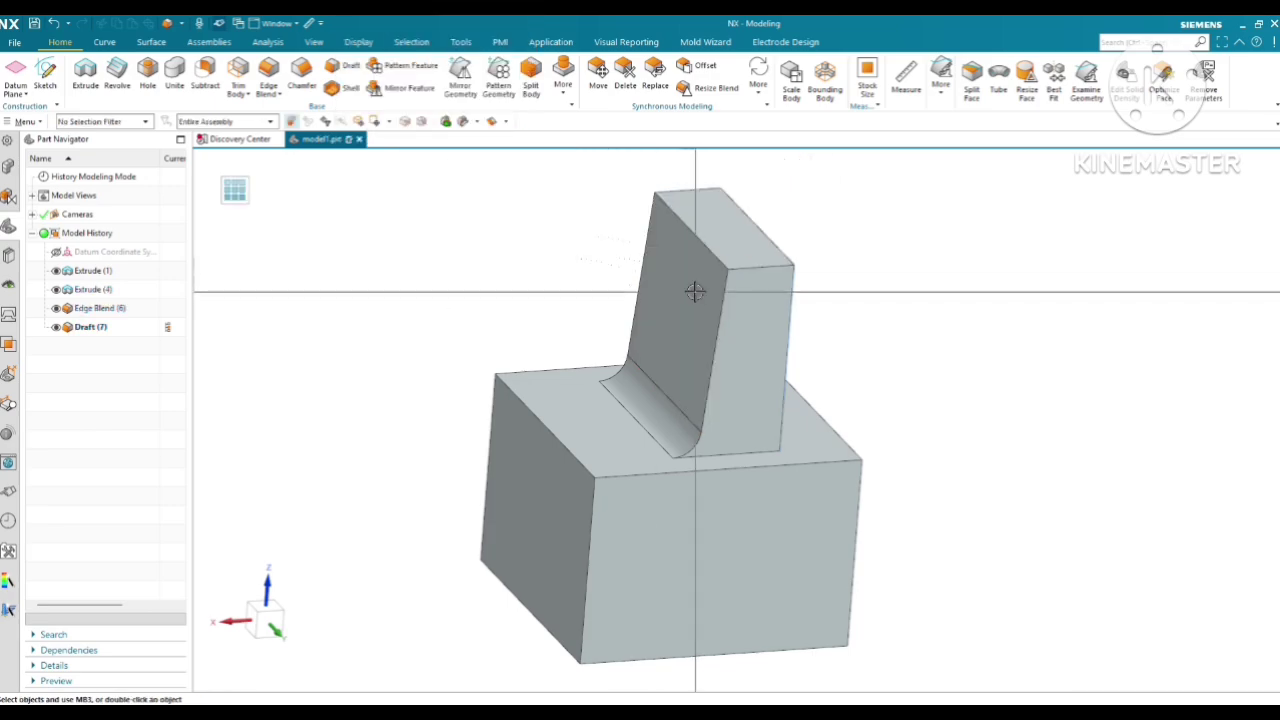
Undo the tangent draft and delete the edge blend between the two blocks
click(54, 22)
mouse_move(686, 351)
middle_down()
mouse_move(734, 349)
mouse_move(743, 378)
mouse_move(690, 365)
middle_up()
right_click(100, 310)
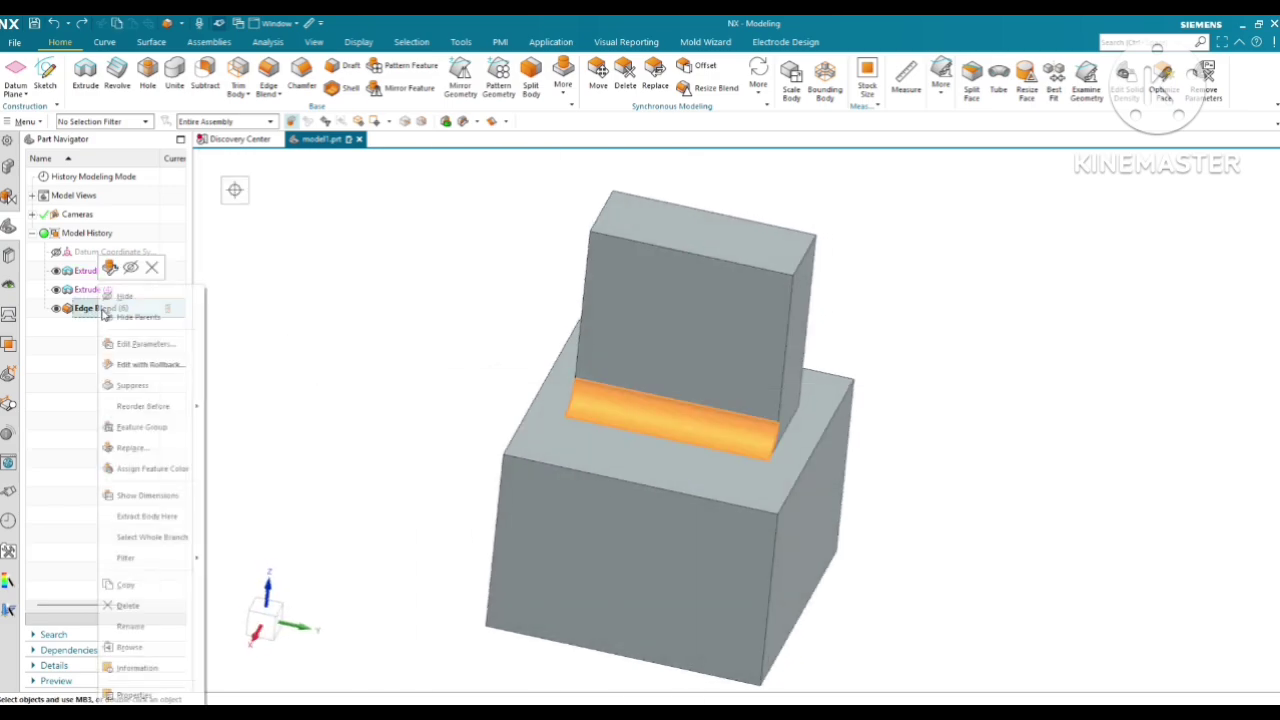
click(151, 268)
middle_drag(640, 336, 720, 290)
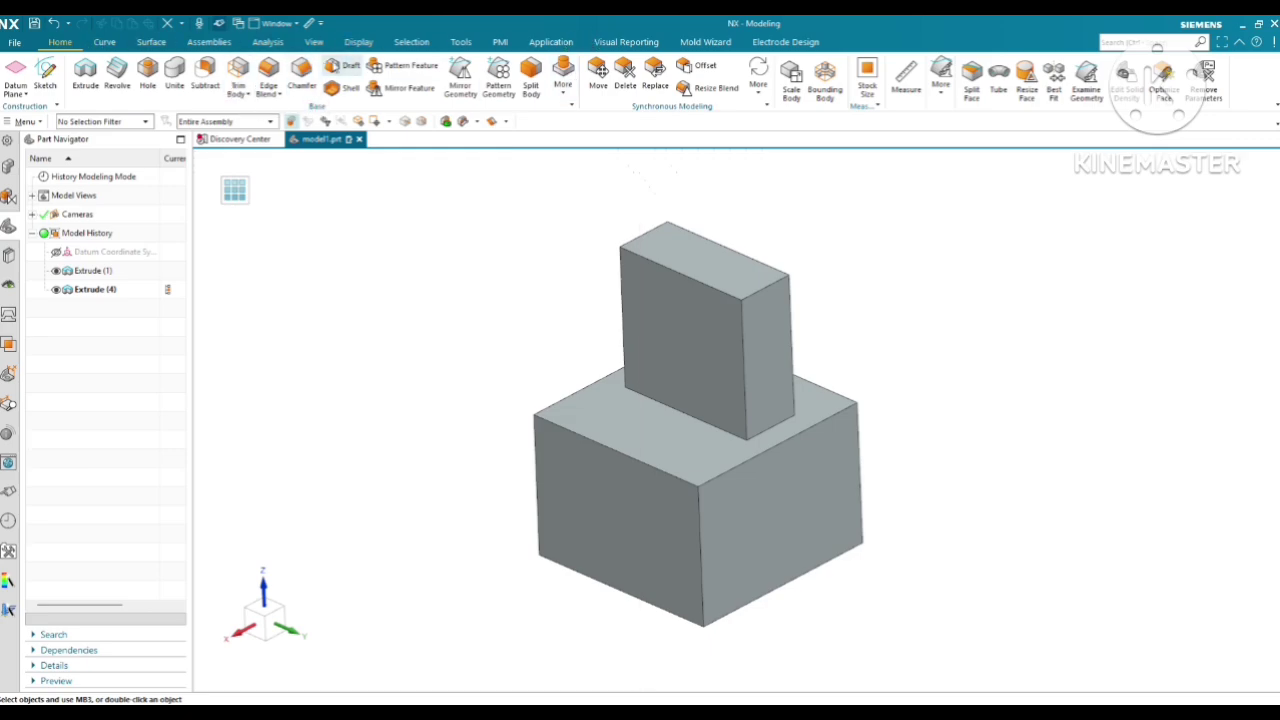
Start a Parting Edge draft along Z with the base block's top face as the stationary plane
click(340, 66)
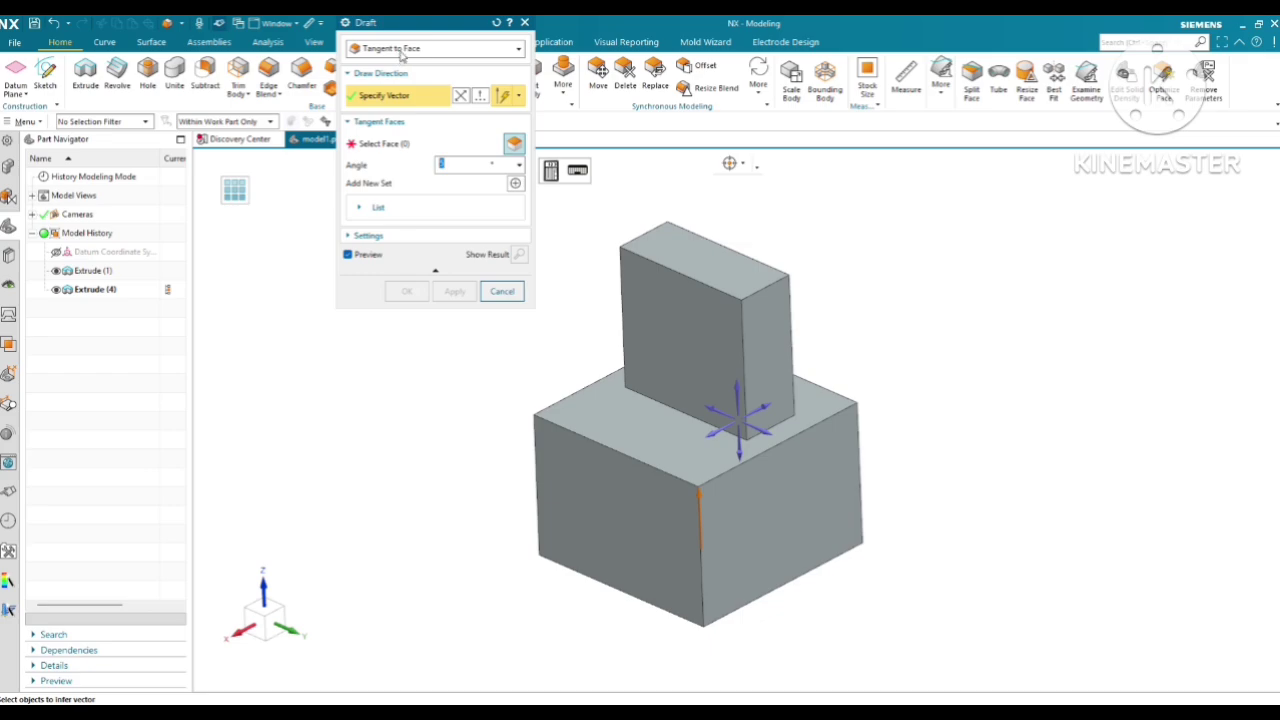
click(411, 49)
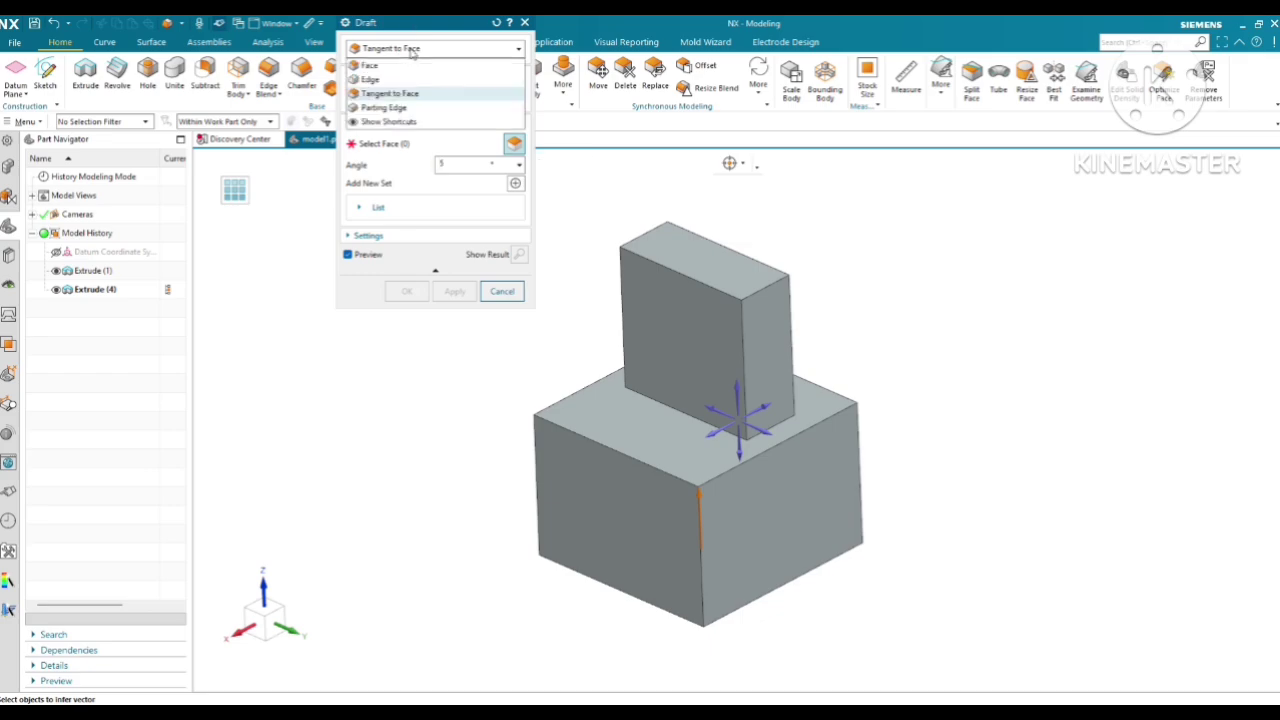
click(385, 107)
middle_drag(691, 277, 789, 354)
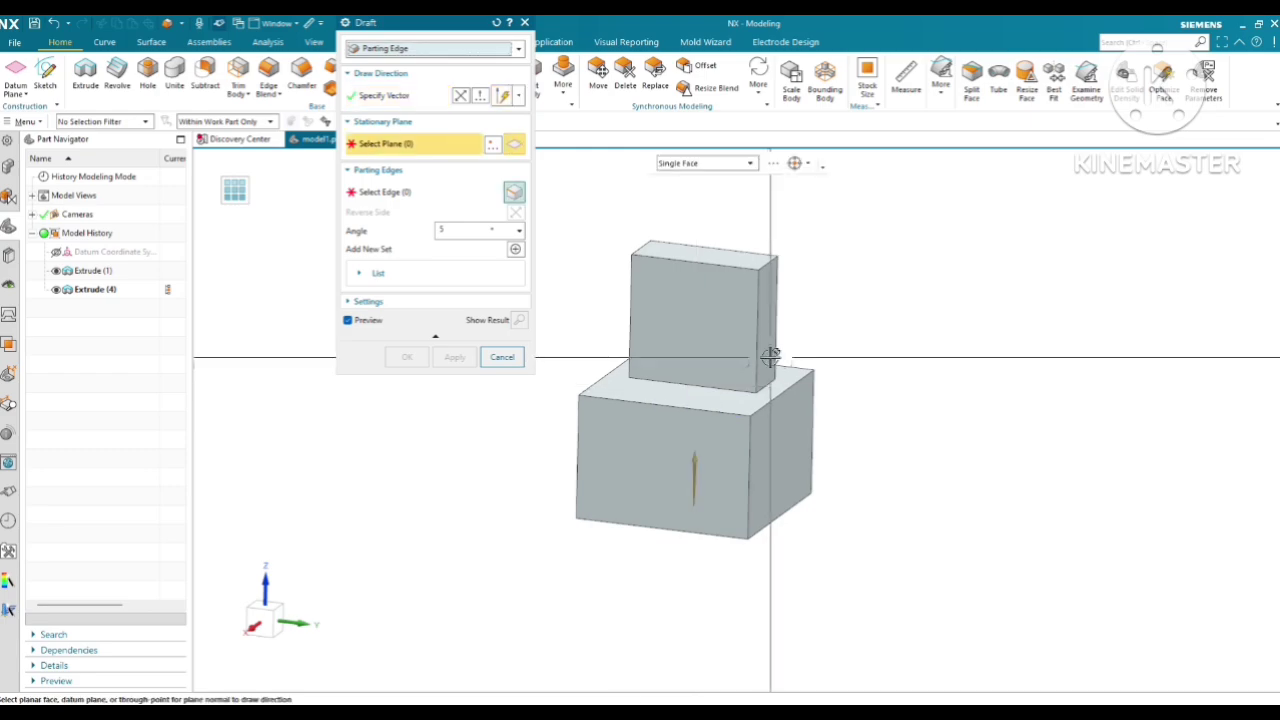
click(716, 394)
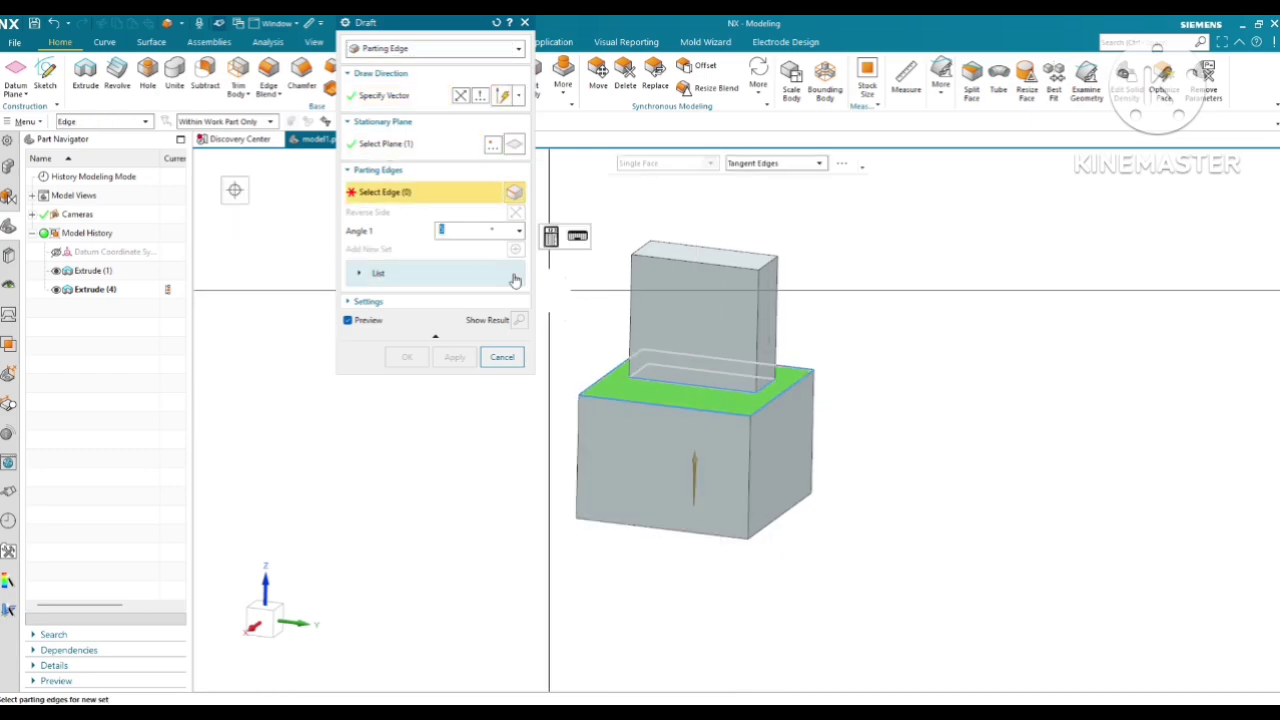
Try the 5° parting edge draft from the upper block's bottom edges and clear the edge selection
middle_drag(748, 404, 705, 400)
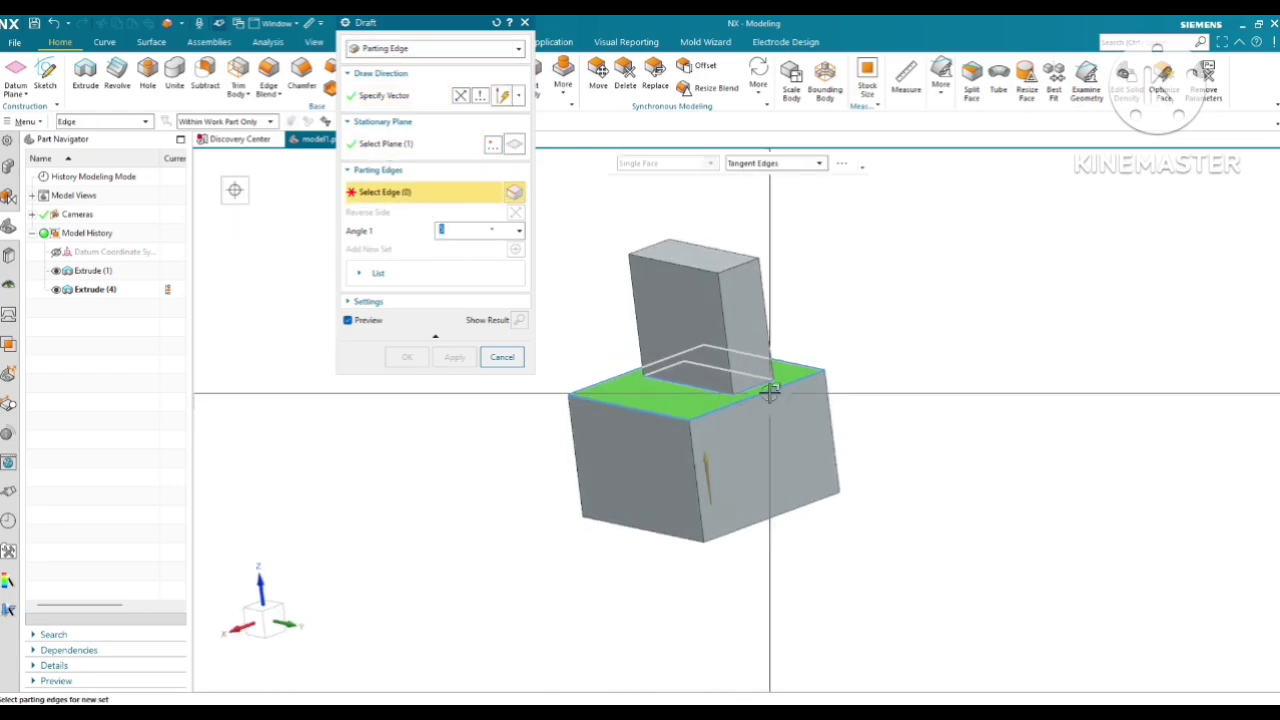
scroll(769, 391, up, 2)
click(749, 383)
scroll(740, 345, down, 2)
middle_drag(745, 355, 756, 362)
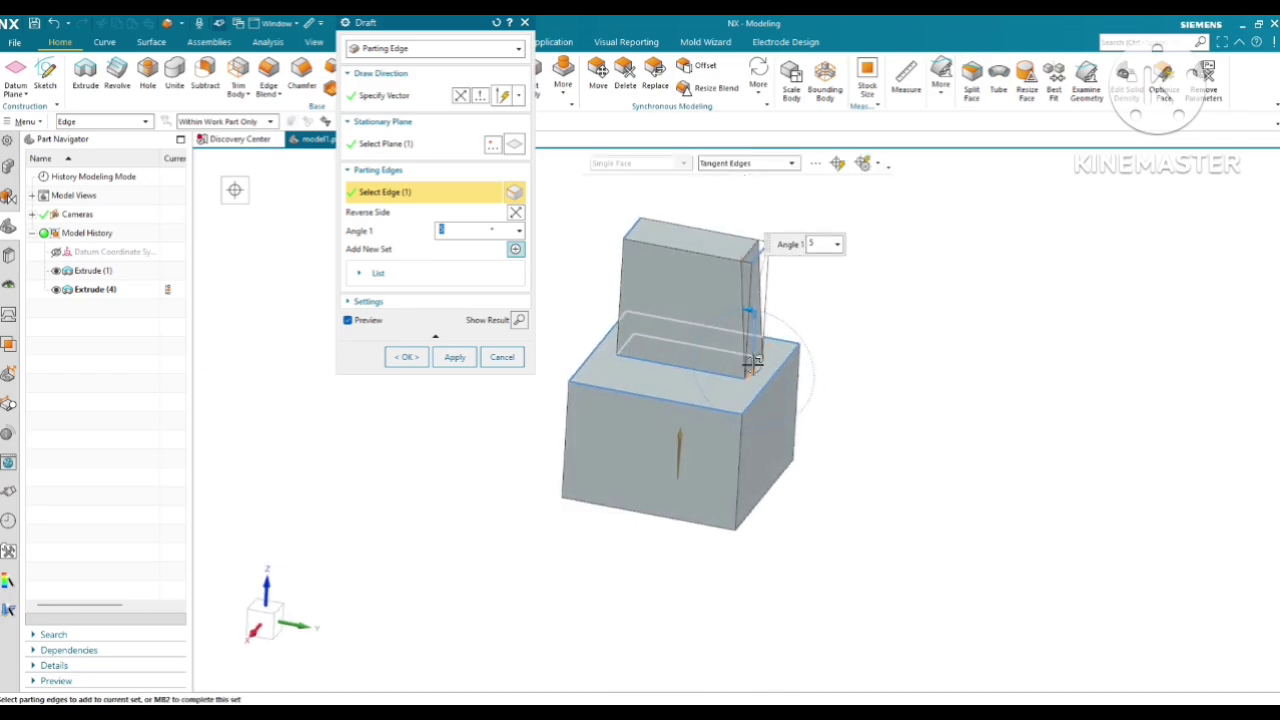
click(727, 372)
middle_drag(660, 295, 645, 350)
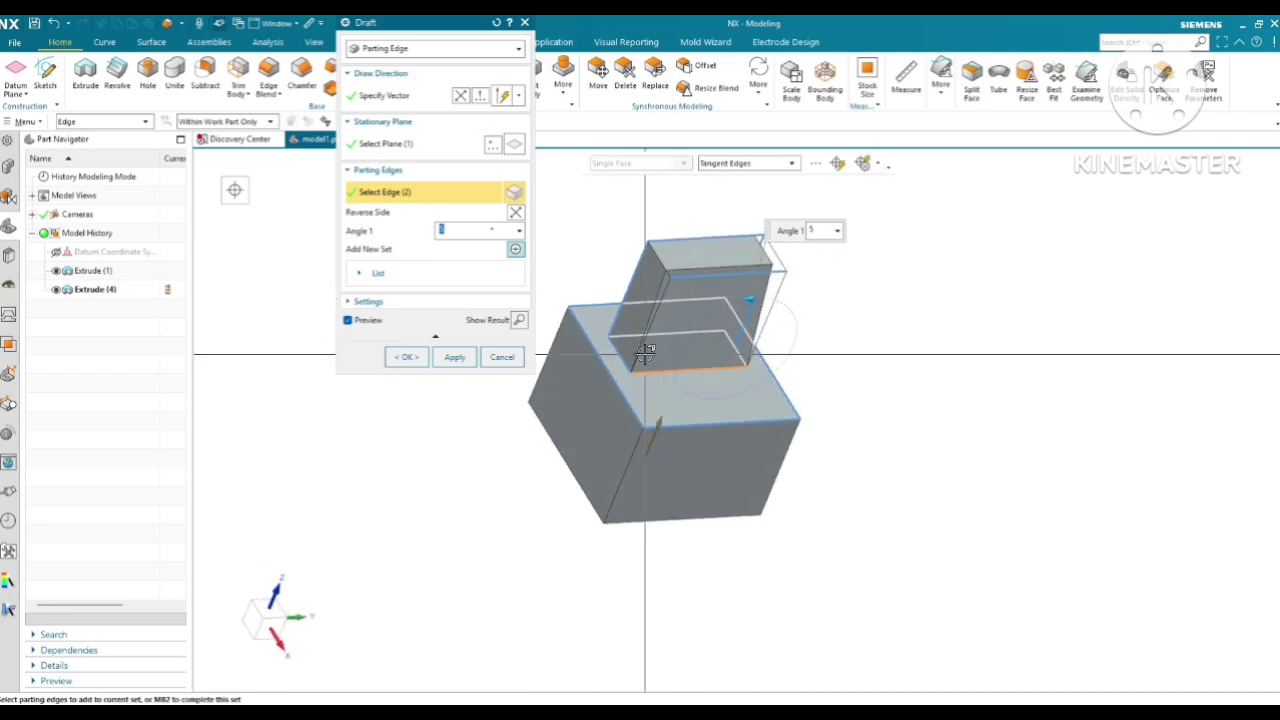
middle_drag(640, 298, 634, 348)
shift+click(620, 358)
shift+click(657, 369)
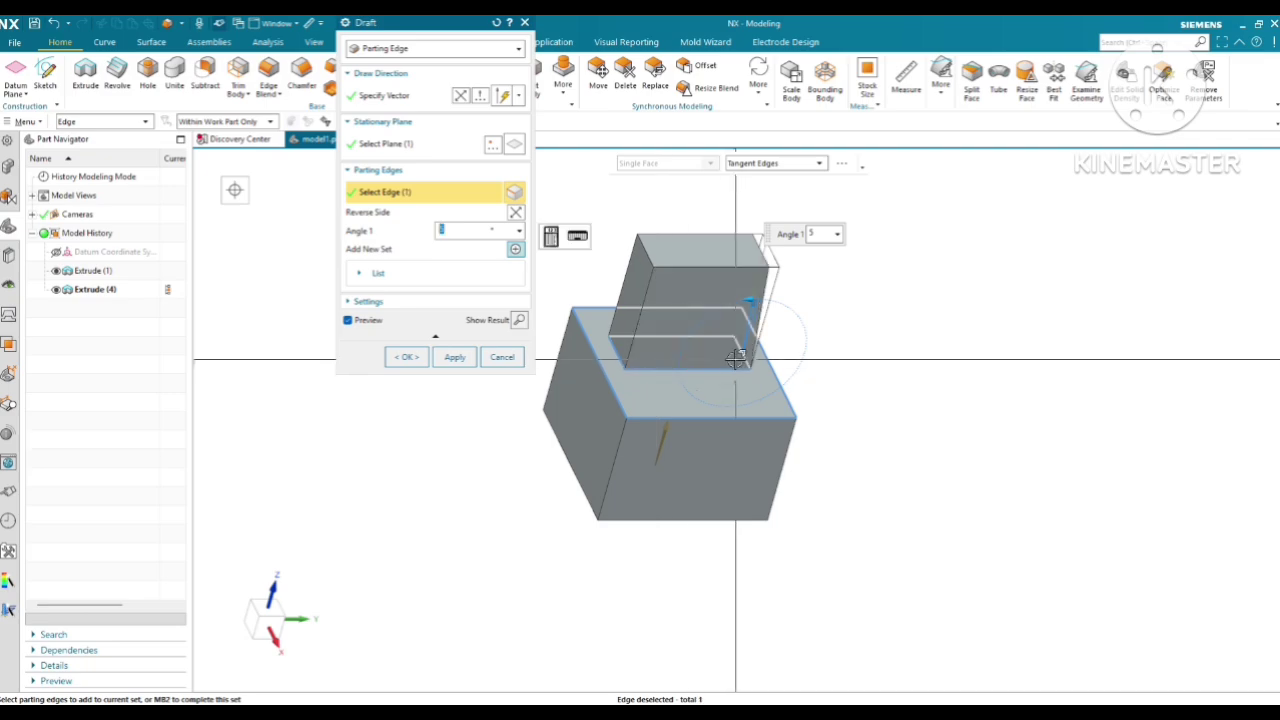
middle_drag(735, 356, 650, 338)
shift+click(735, 374)
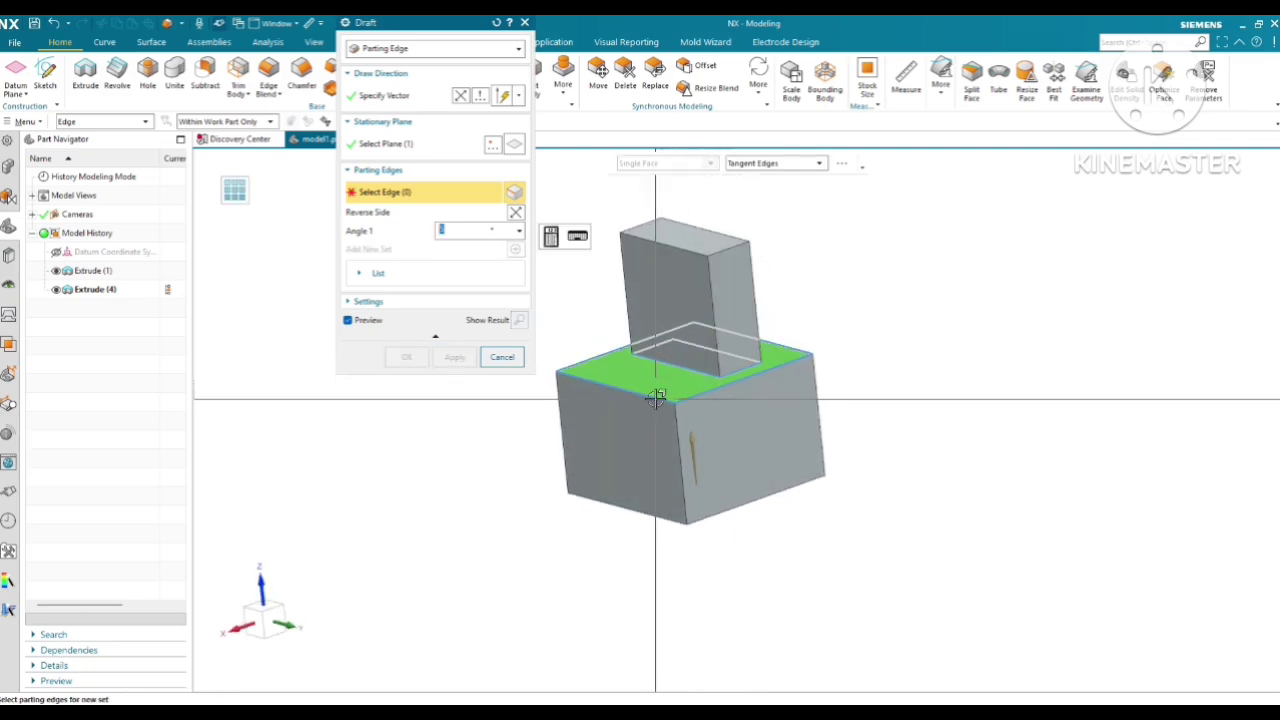
Try the 5° parting edge draft from the base block's top edges and clear the edge selection
scroll(652, 400, up, 2)
click(651, 400)
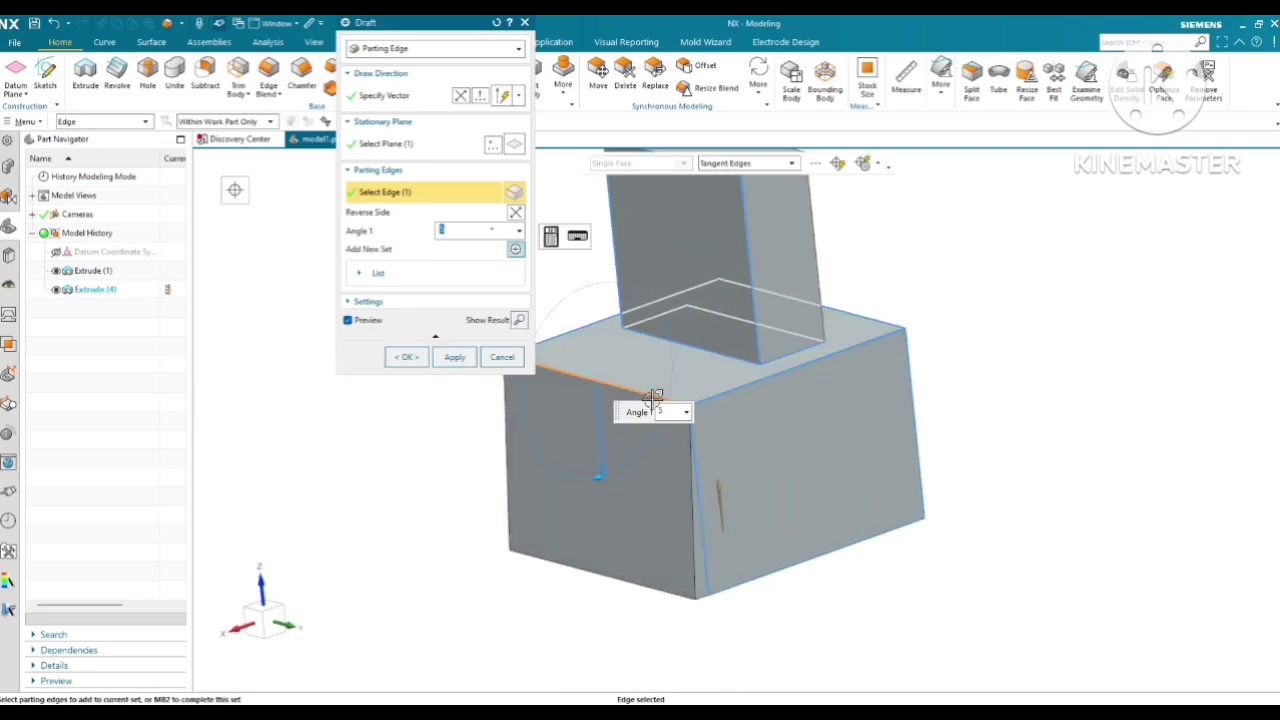
click(760, 381)
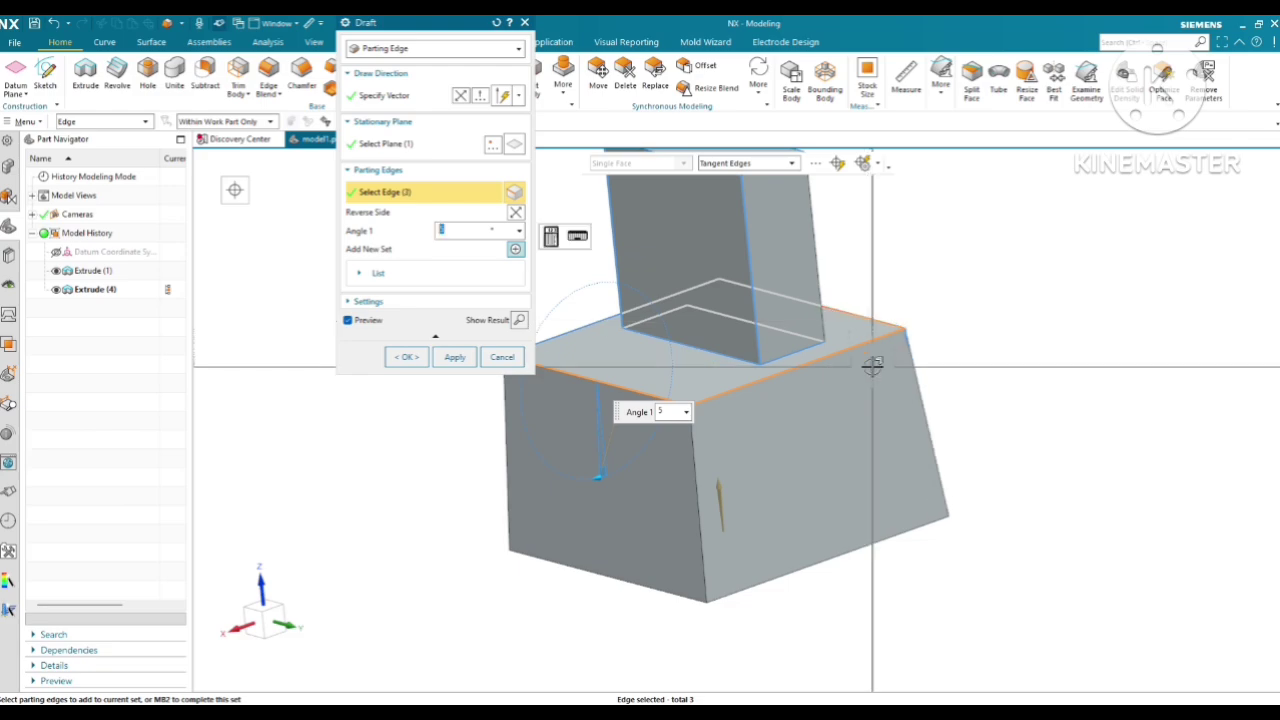
middle_drag(872, 366, 852, 366)
shift+click(863, 317)
shift+click(846, 348)
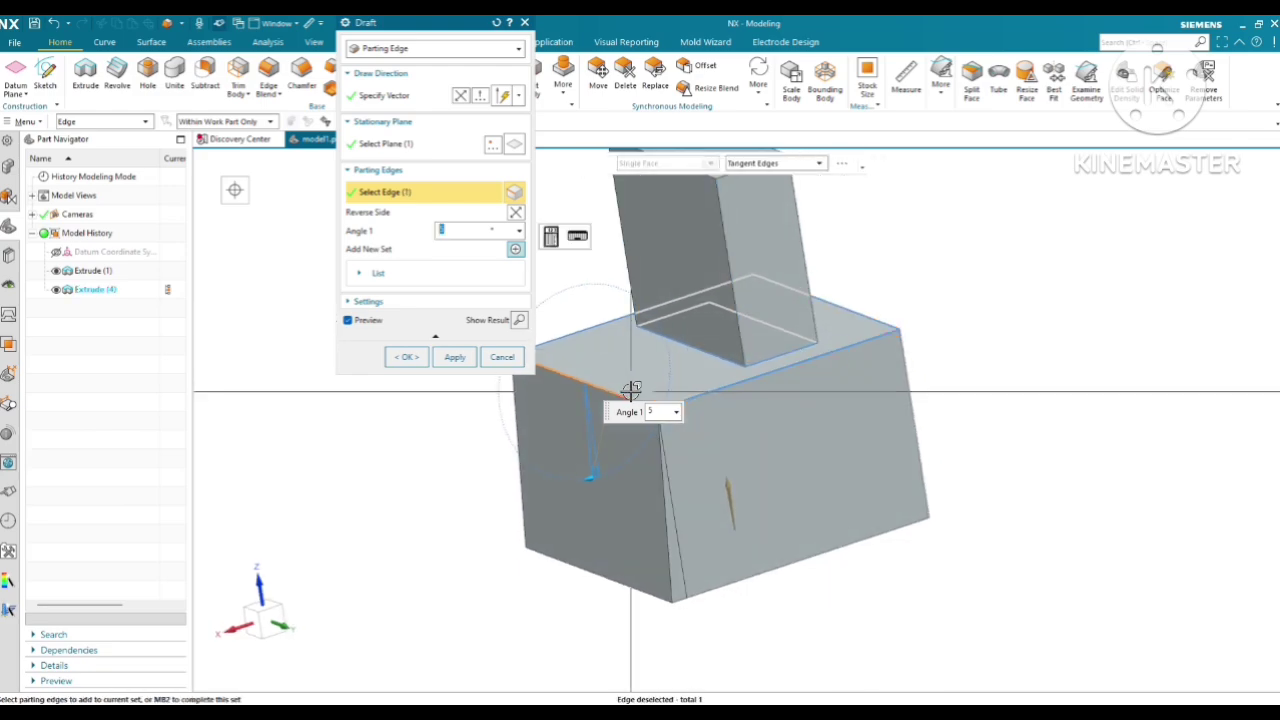
shift+click(631, 390)
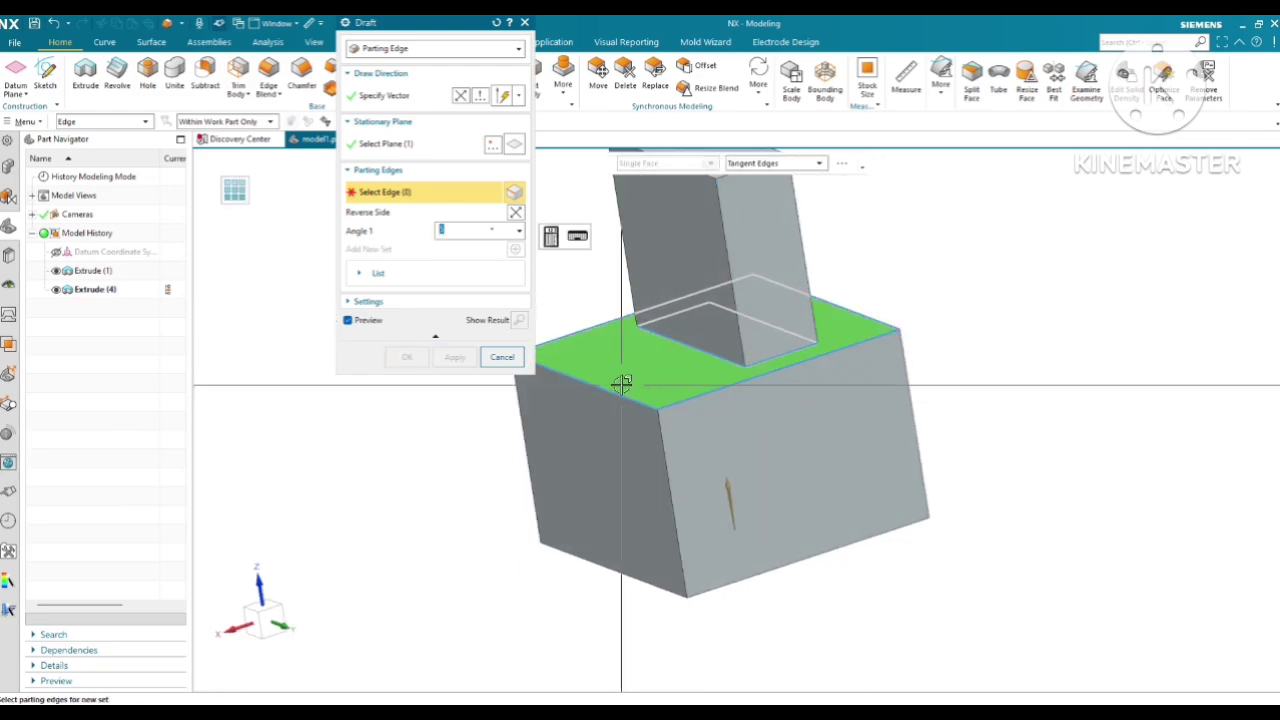
Apply the 5° parting edge draft using the upper block's long bottom edge, and close the dialog
click(708, 342)
click(458, 363)
scroll(693, 429, down, 5)
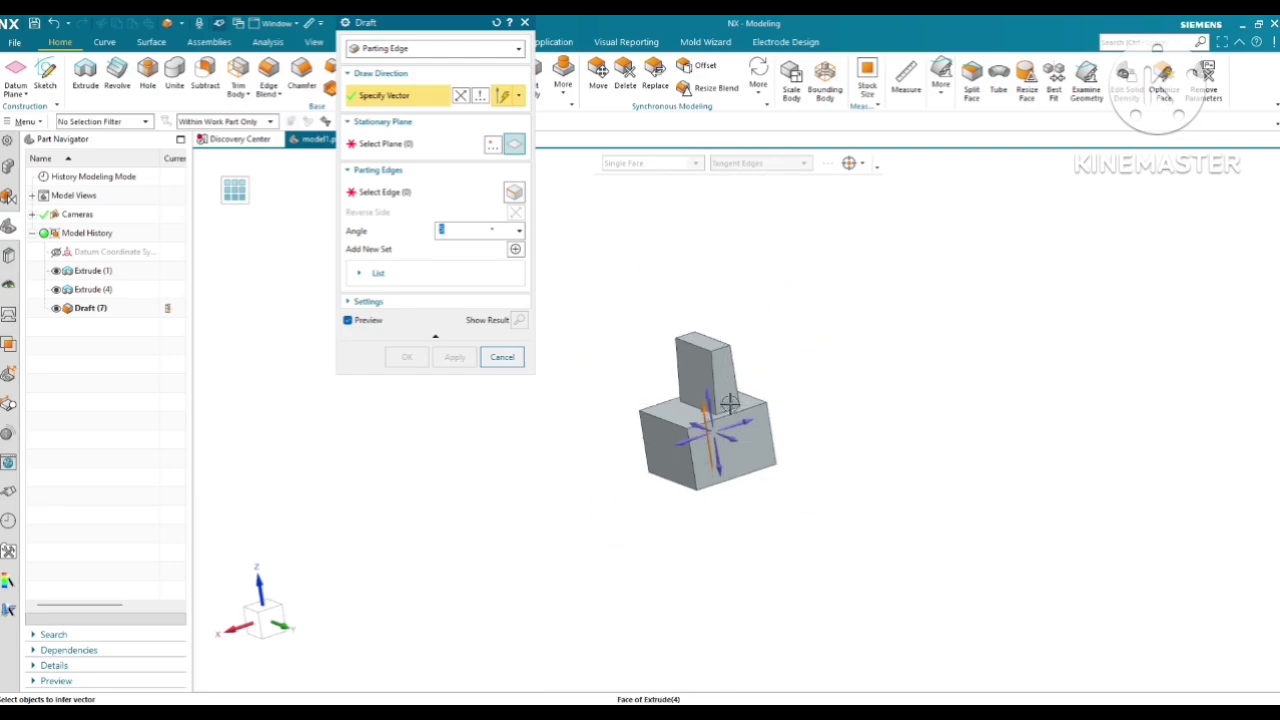
middle_drag(730, 403, 751, 391)
key(Escape)
scroll(727, 408, up, 4)
scroll(757, 371, down, 2)
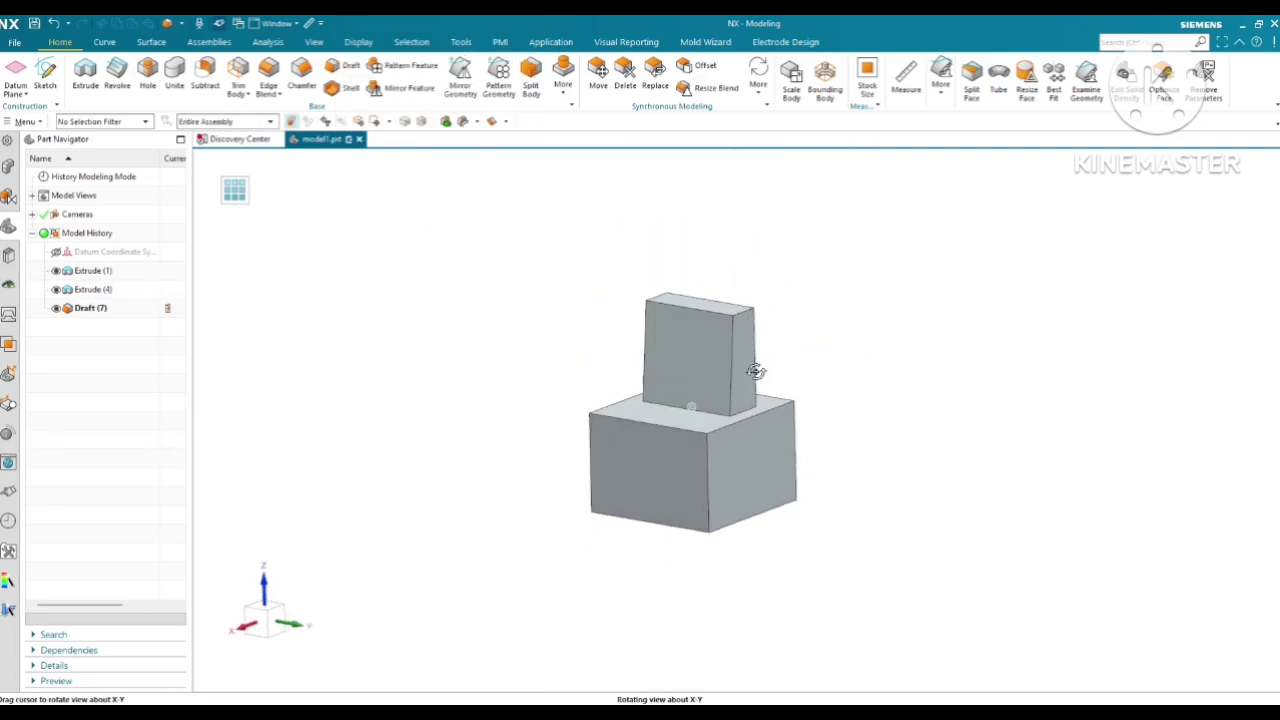
middle_drag(697, 354, 533, 230)
key(F8)
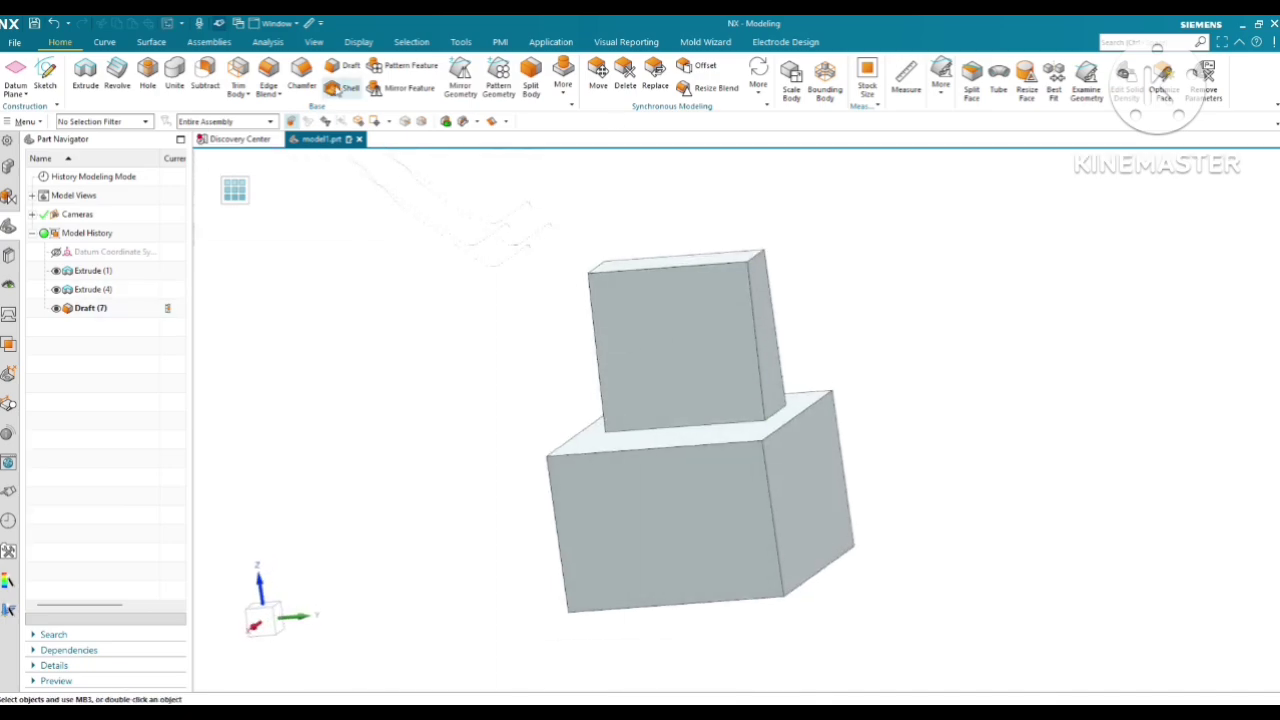